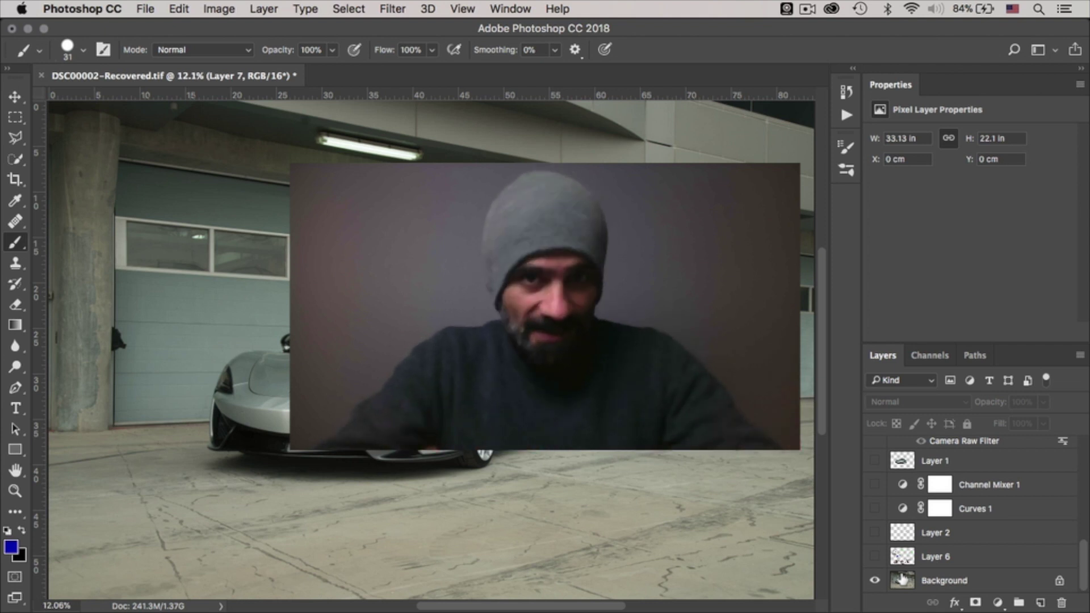
click(875, 557)
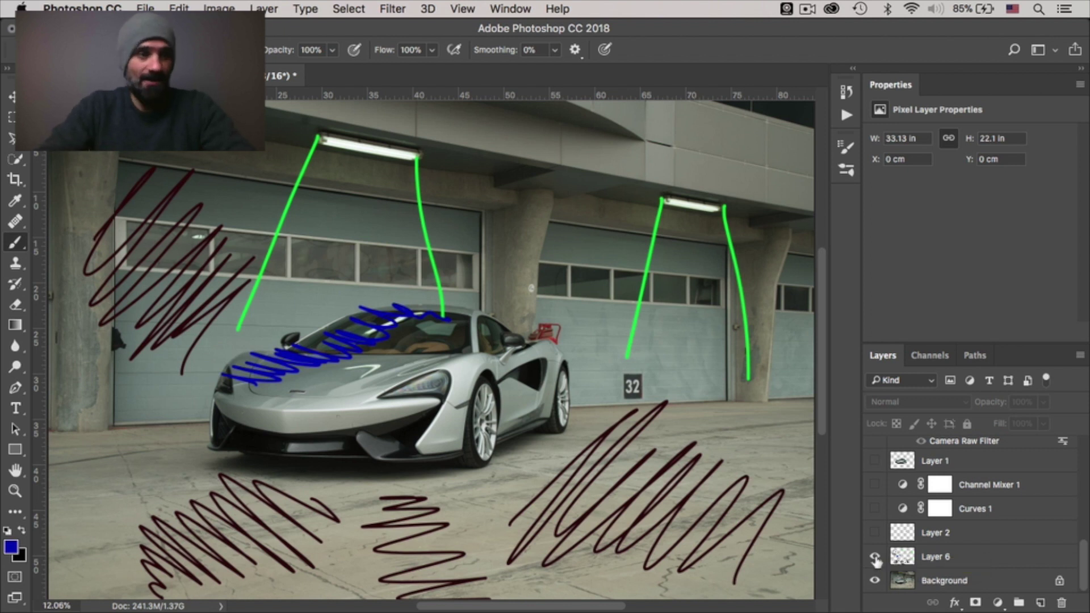
Step: Hide the Layer 6 markup sketch and show Layer 2 to cover the red object beside the car
click(875, 558)
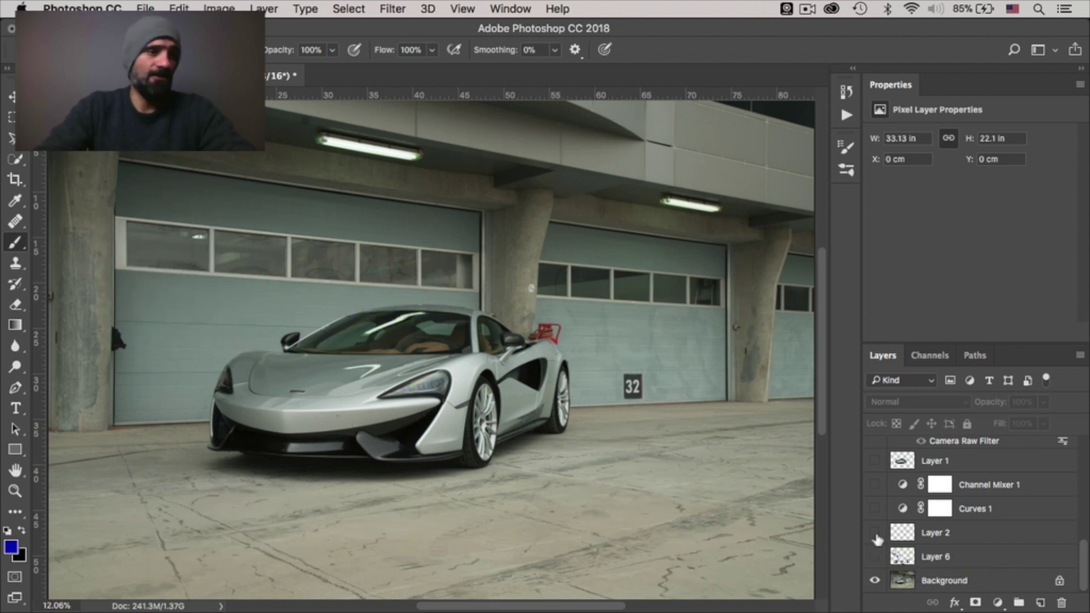
click(875, 533)
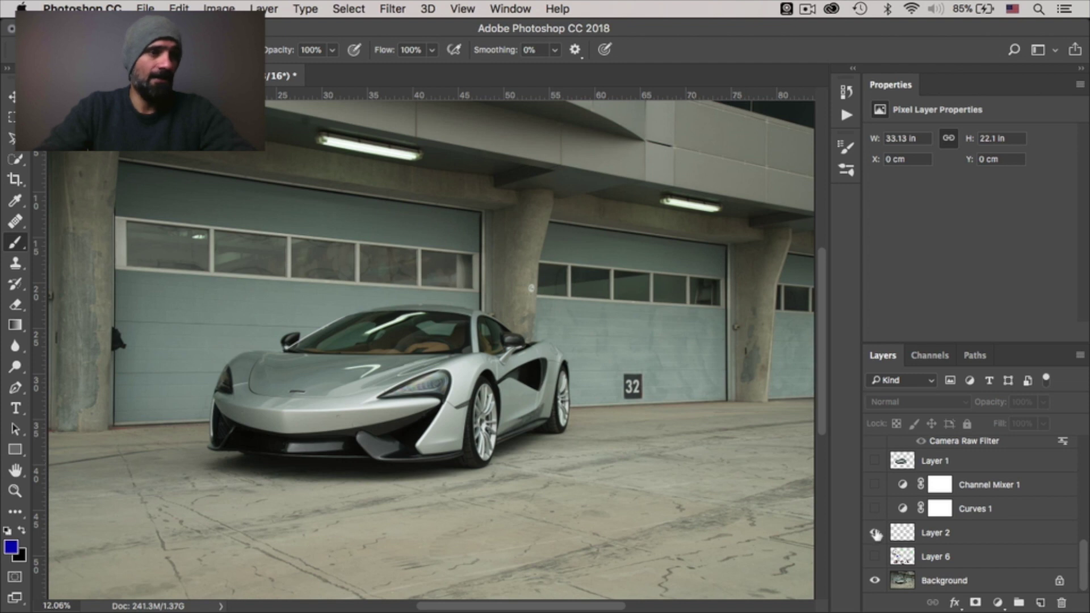
click(875, 533)
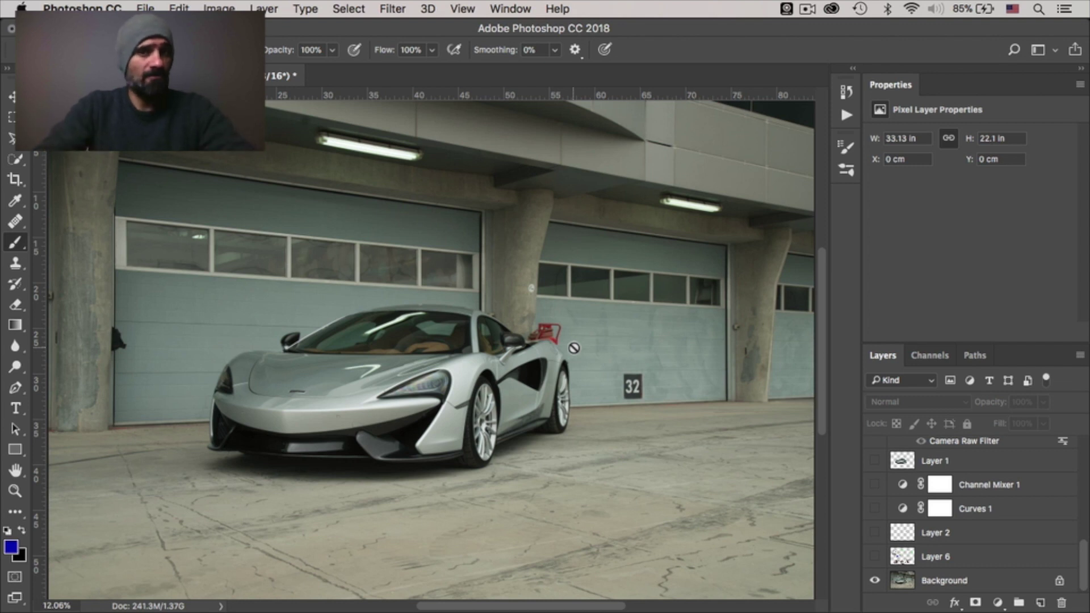
click(875, 533)
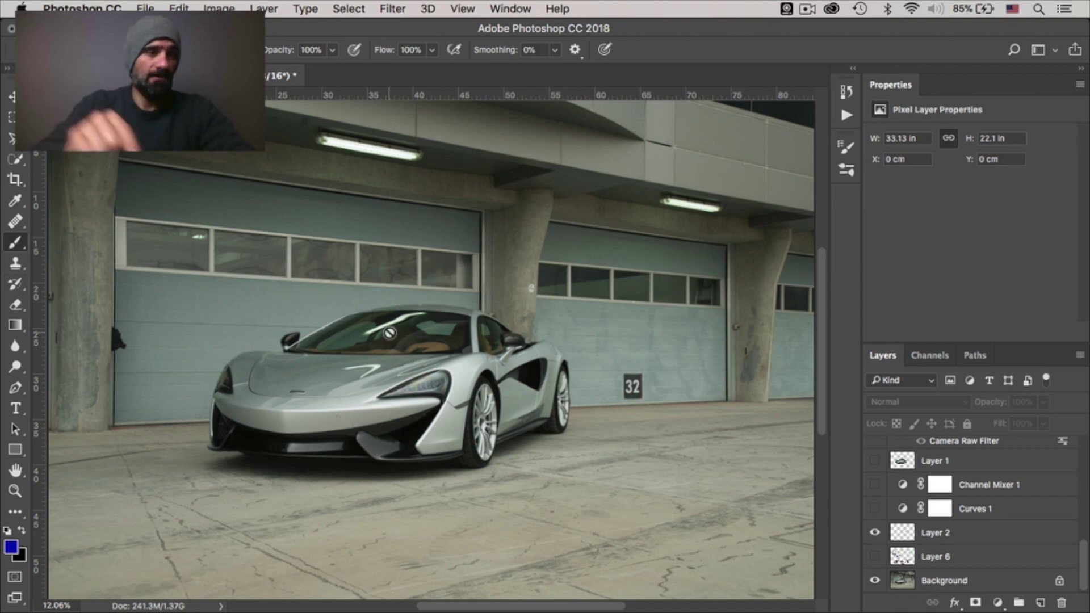
key(super+comma)
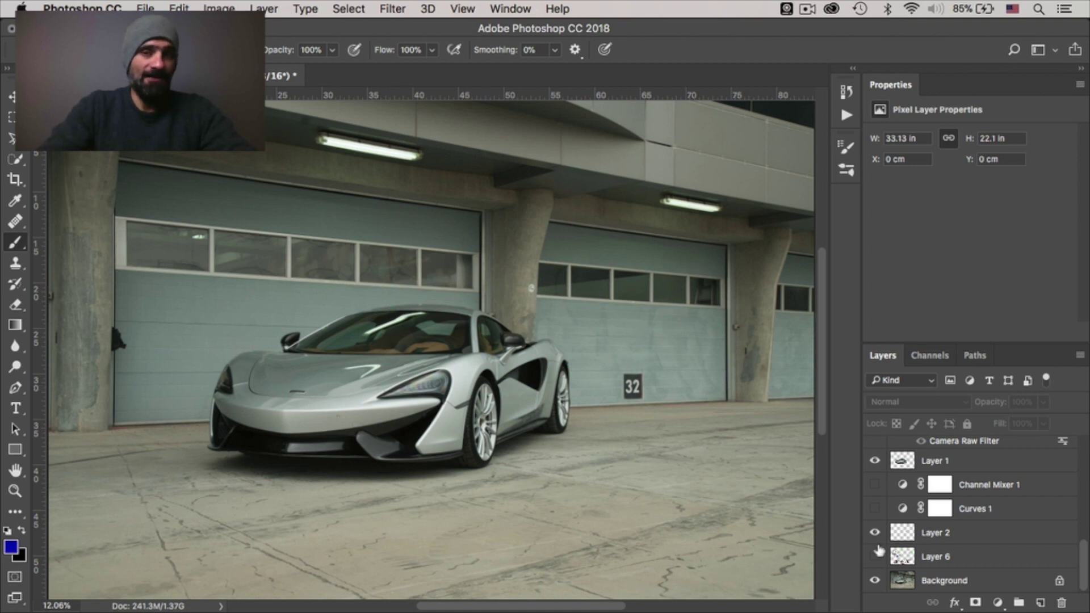
click(875, 581)
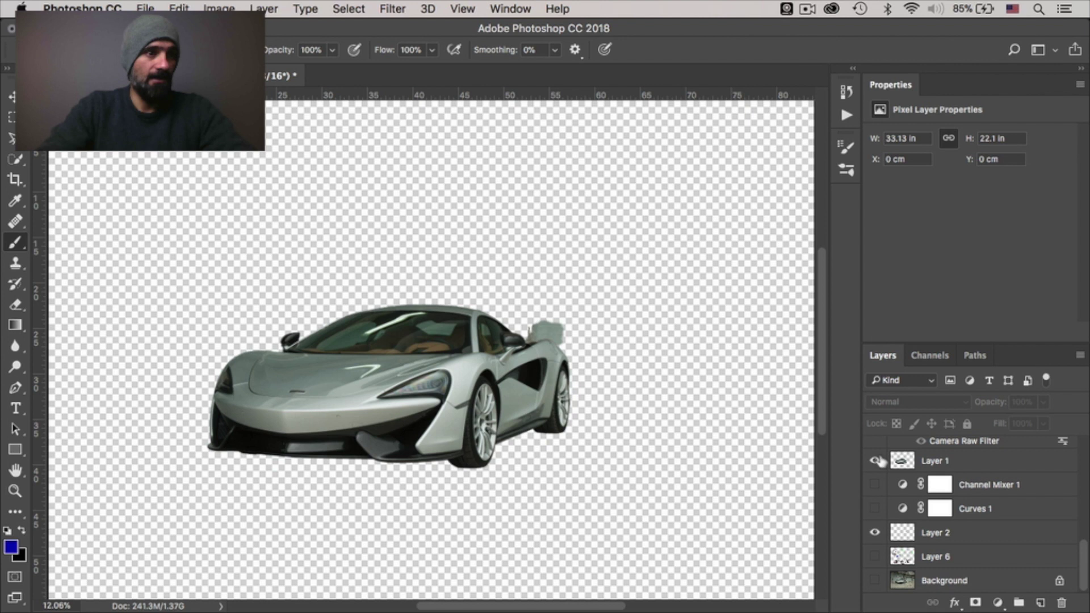
click(875, 532)
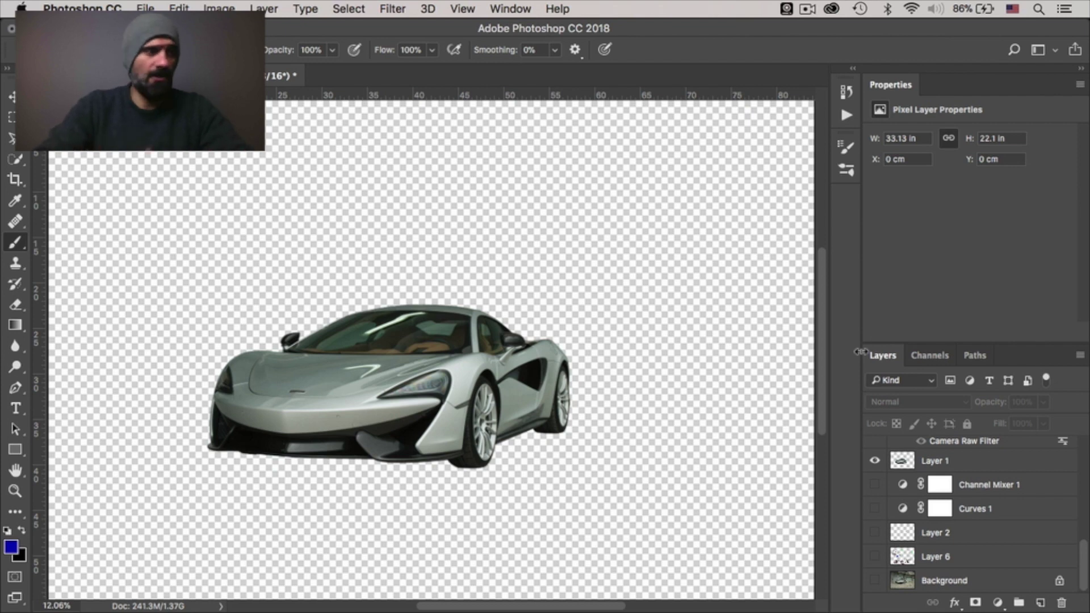
click(874, 580)
click(875, 534)
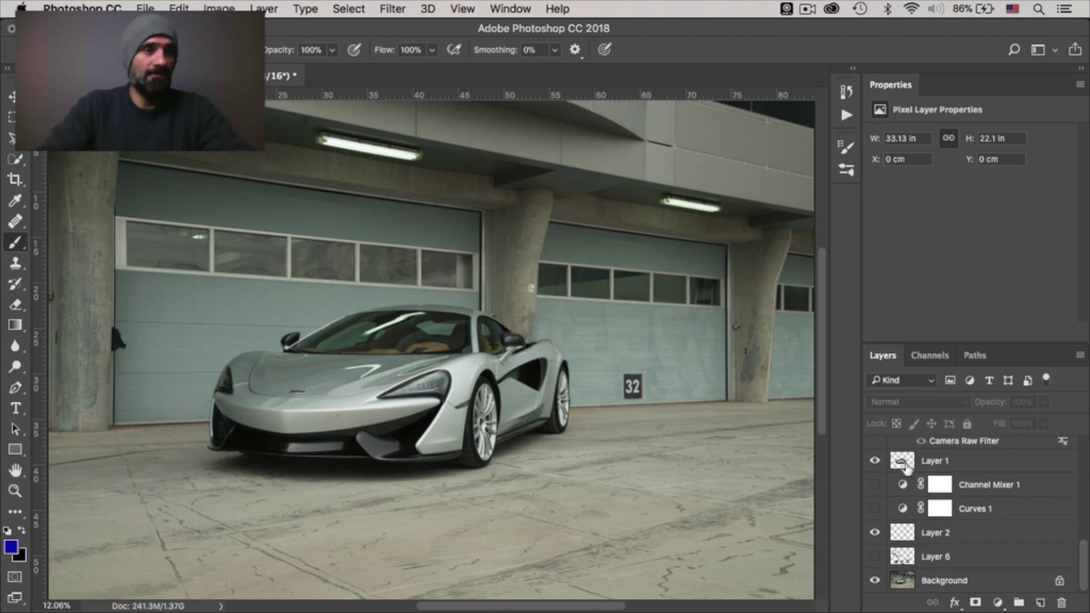
Step: Enable Curves 1 and Channel Mixer 1, keeping the Black & White with Blue Filter preset
click(989, 511)
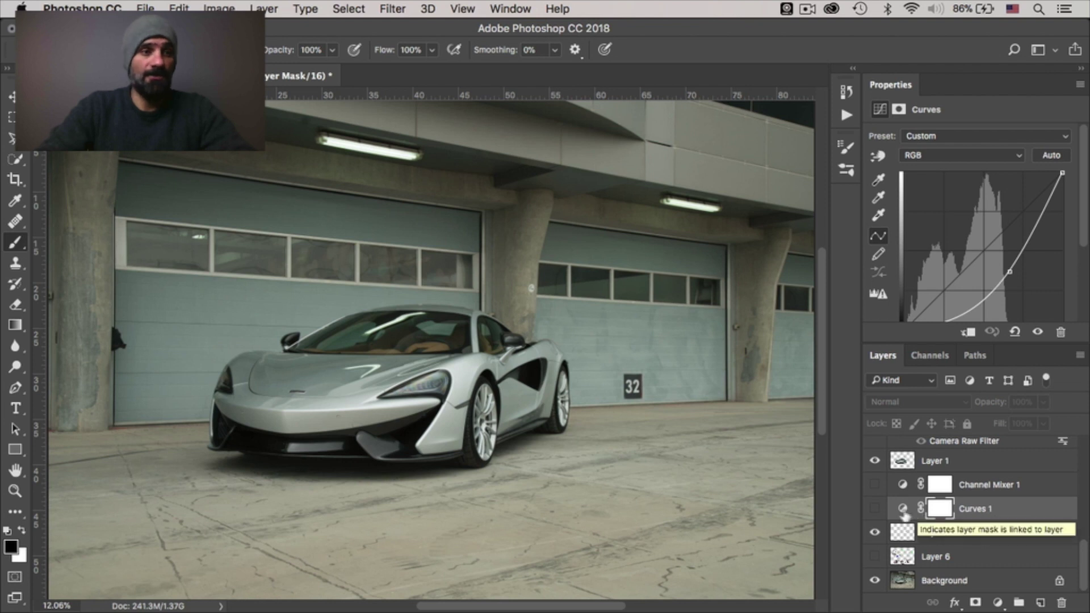
click(875, 509)
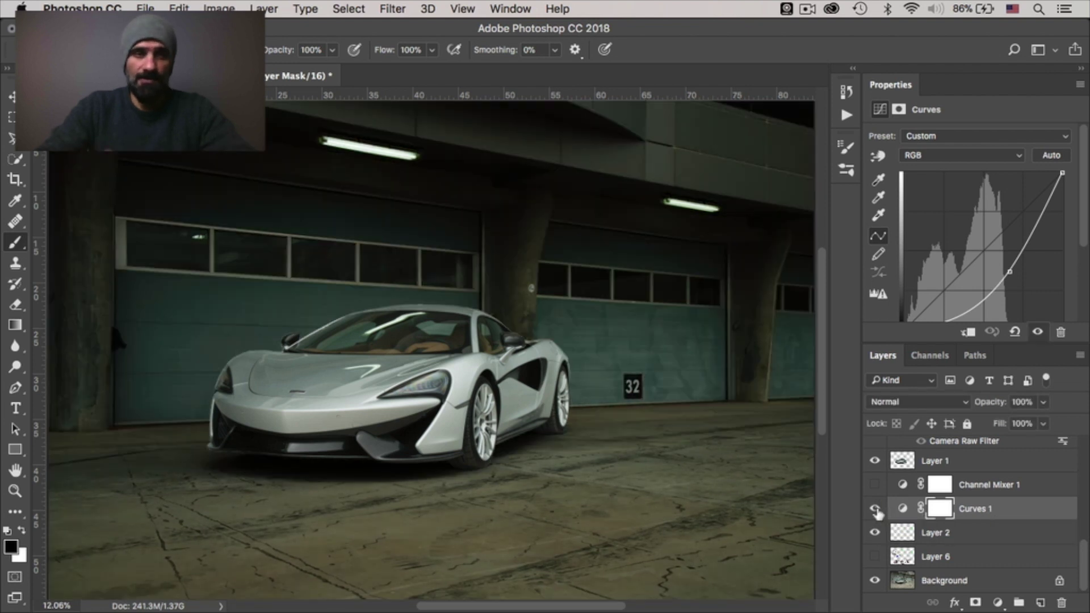
click(982, 490)
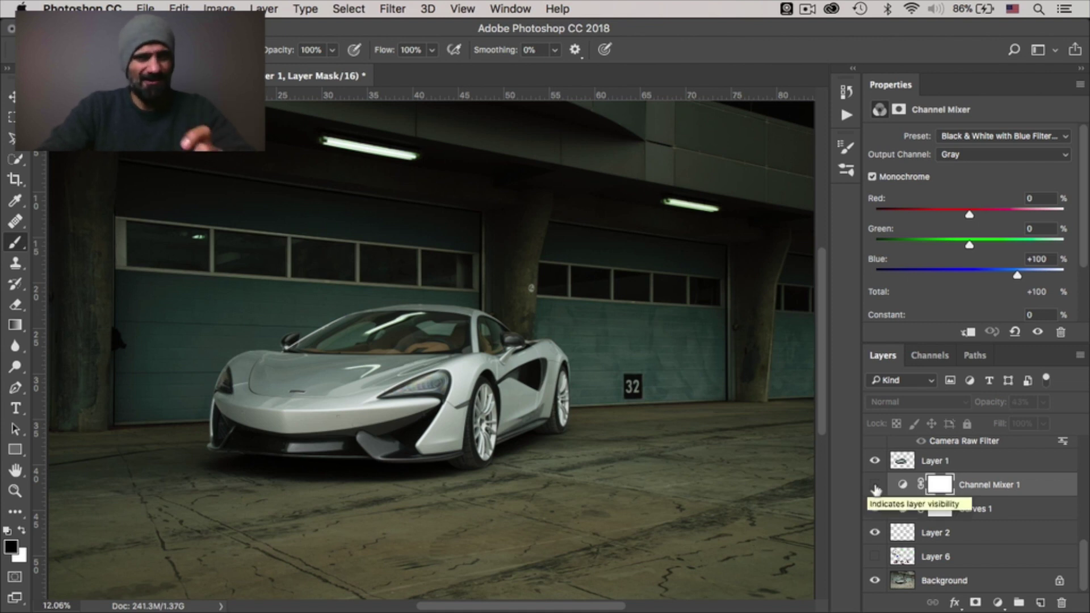
click(874, 486)
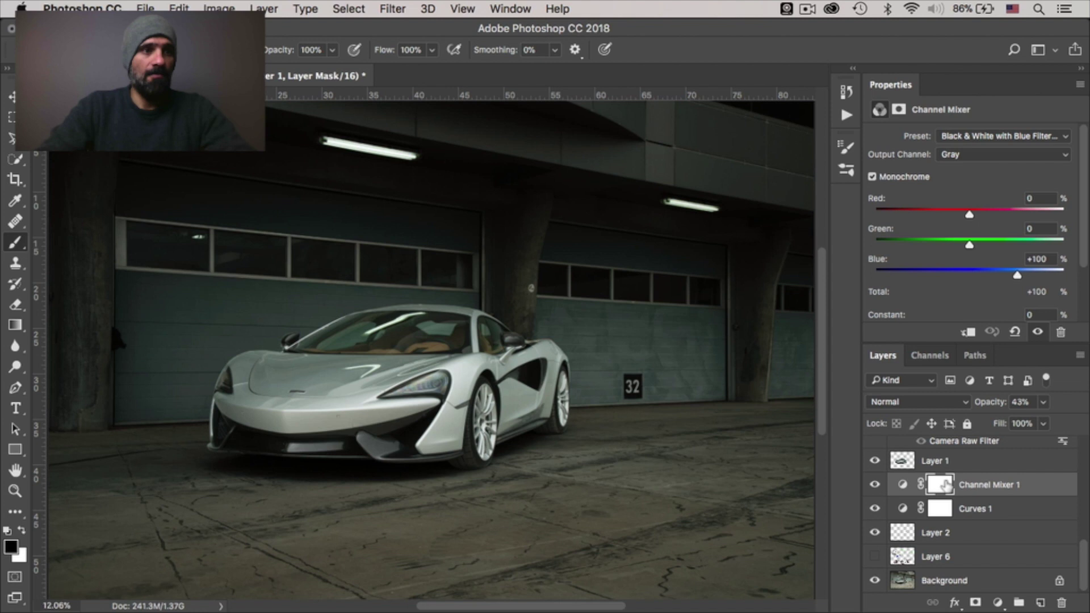
click(1004, 140)
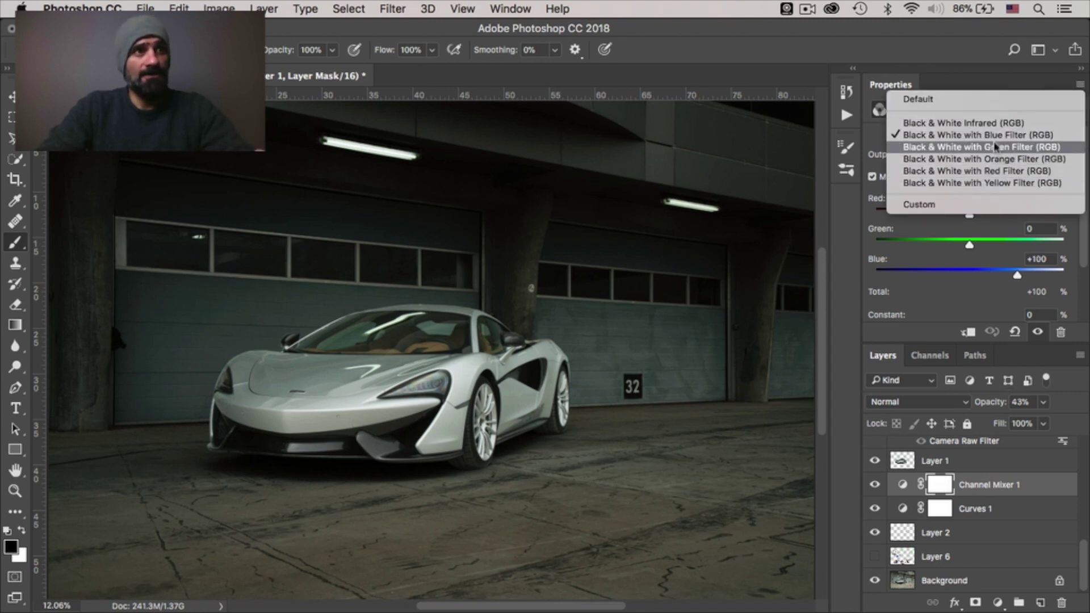
click(997, 135)
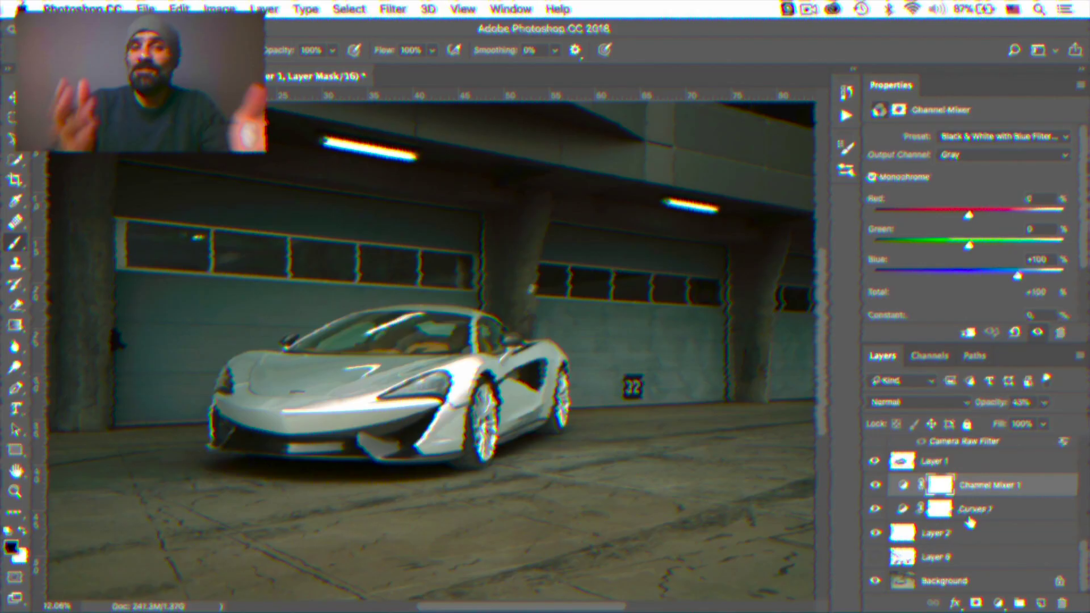
Step: Select Layer 4, which carries the Camera Raw Filter, and switch it on
scroll(970, 521, up, 3)
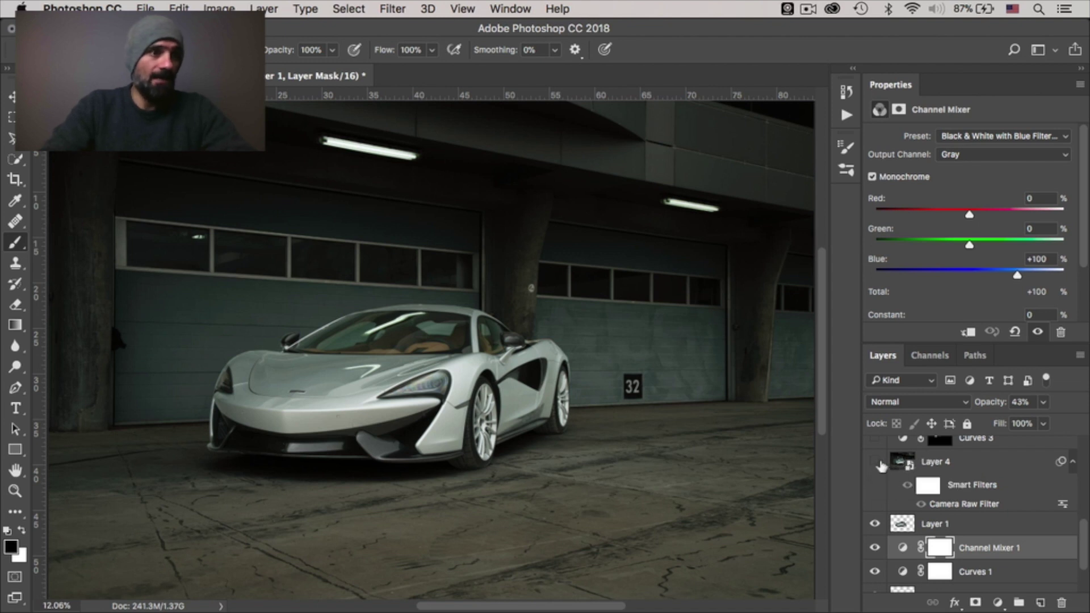
click(976, 463)
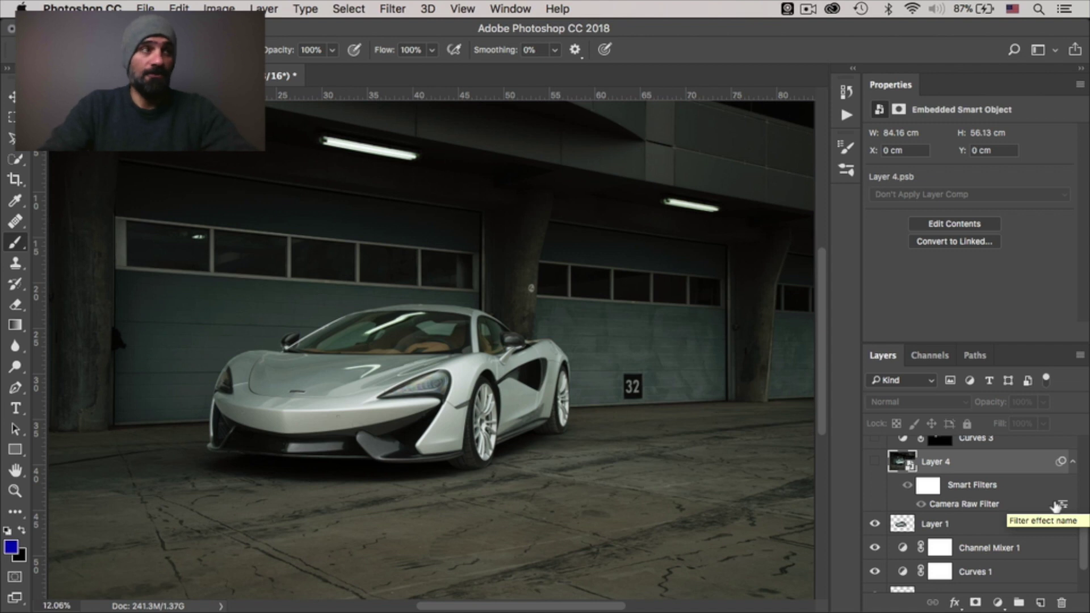
click(393, 9)
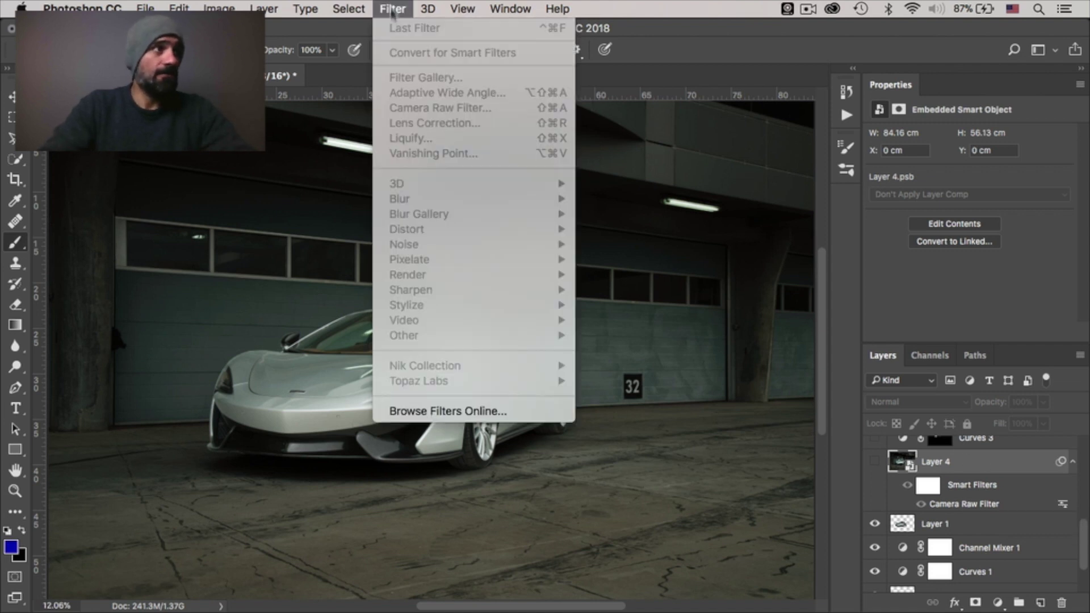
click(619, 32)
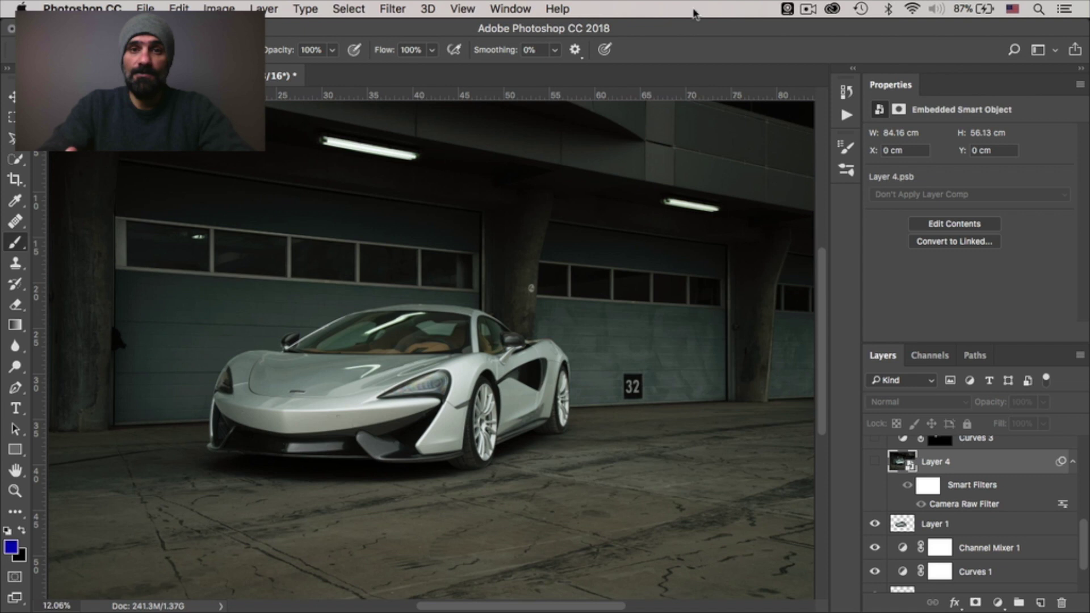
click(875, 461)
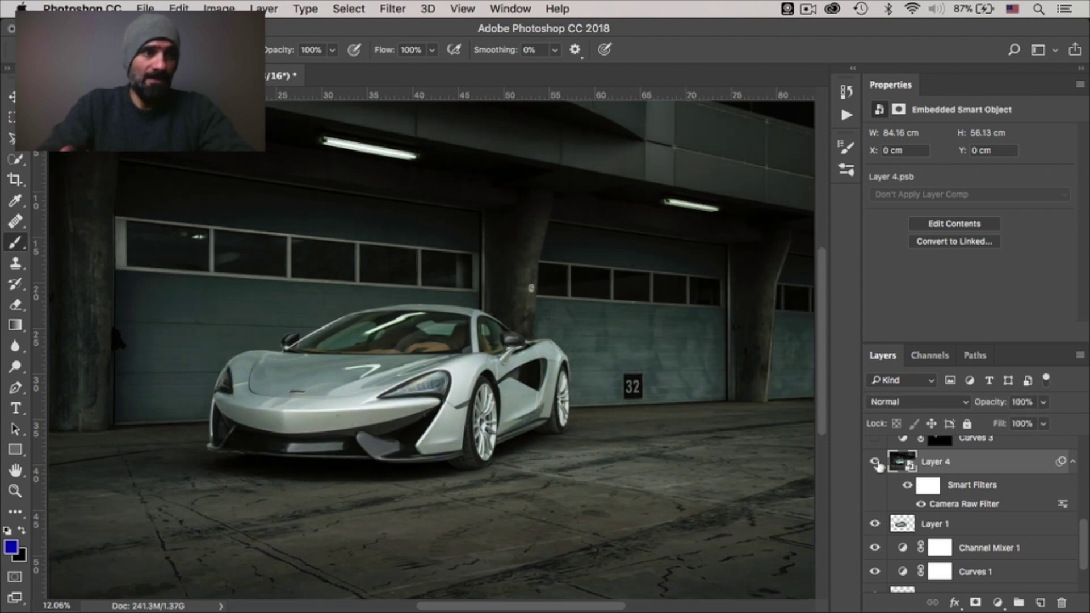
double_click(991, 505)
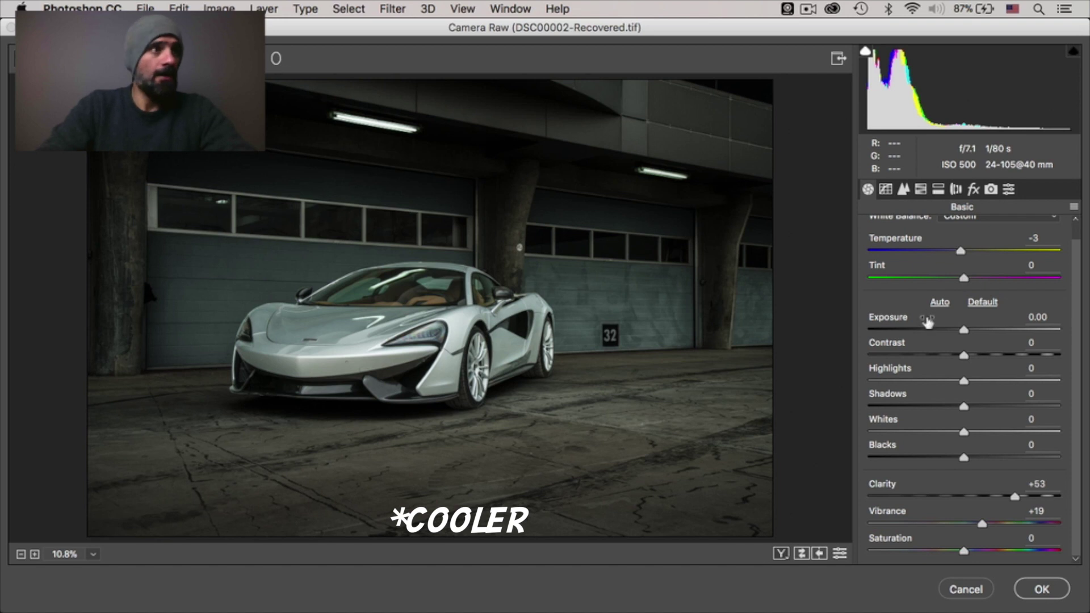
click(258, 59)
drag(499, 369, 499, 540)
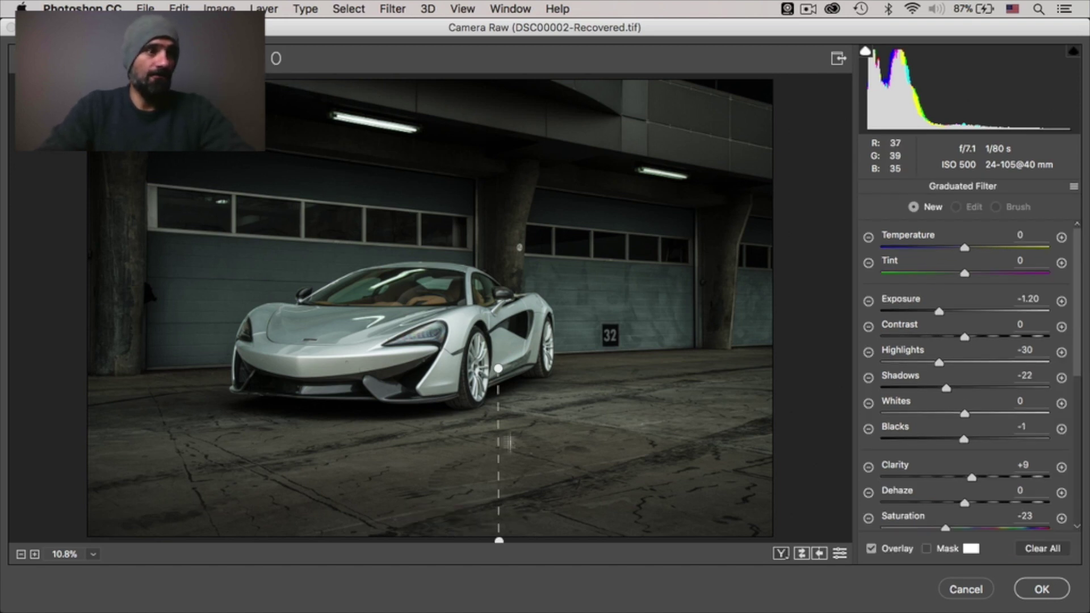
click(959, 590)
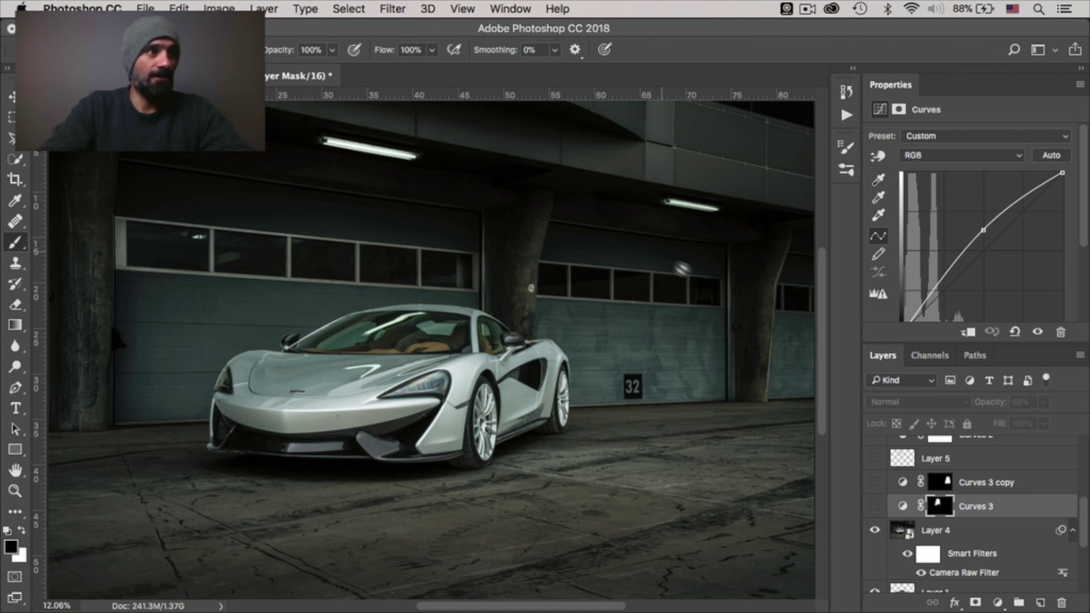
Step: Preview the Curves 3 and Curves 3 copy brightening, hide both, and select Layer 4
click(875, 506)
click(875, 482)
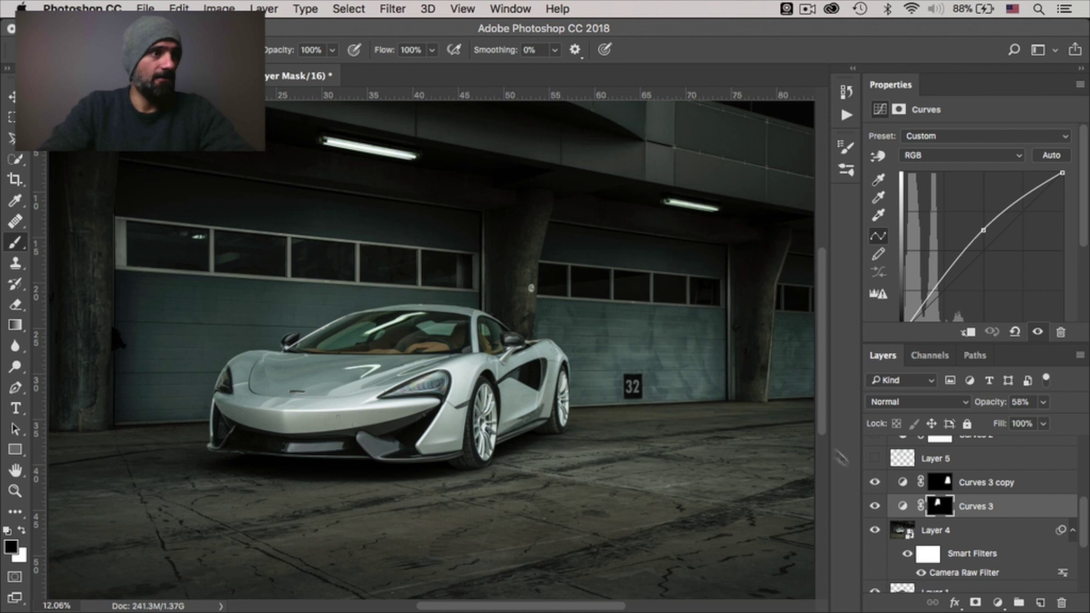
click(940, 483)
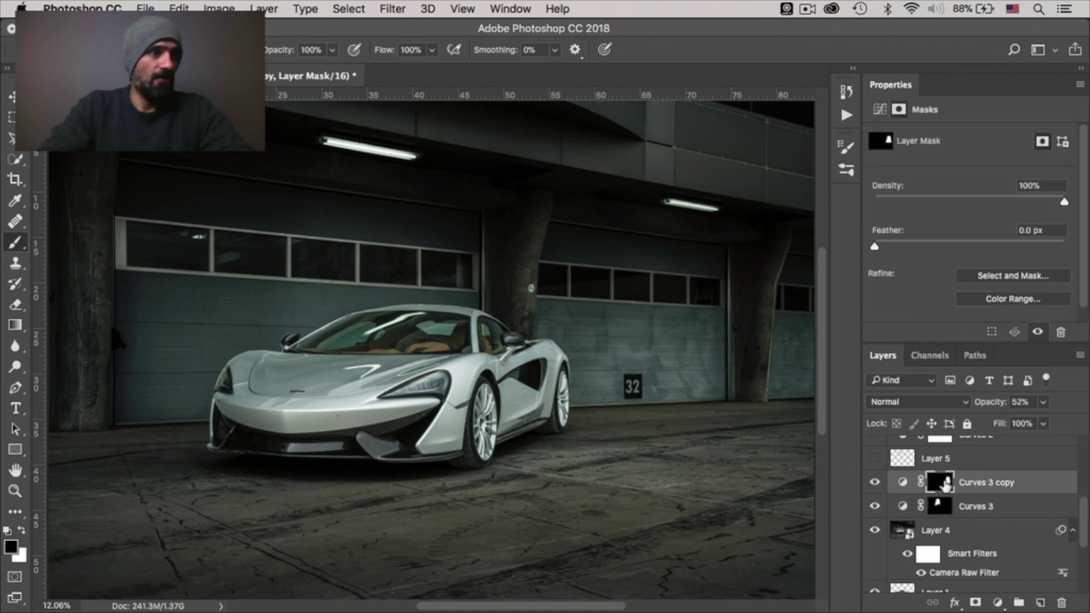
click(875, 506)
click(874, 482)
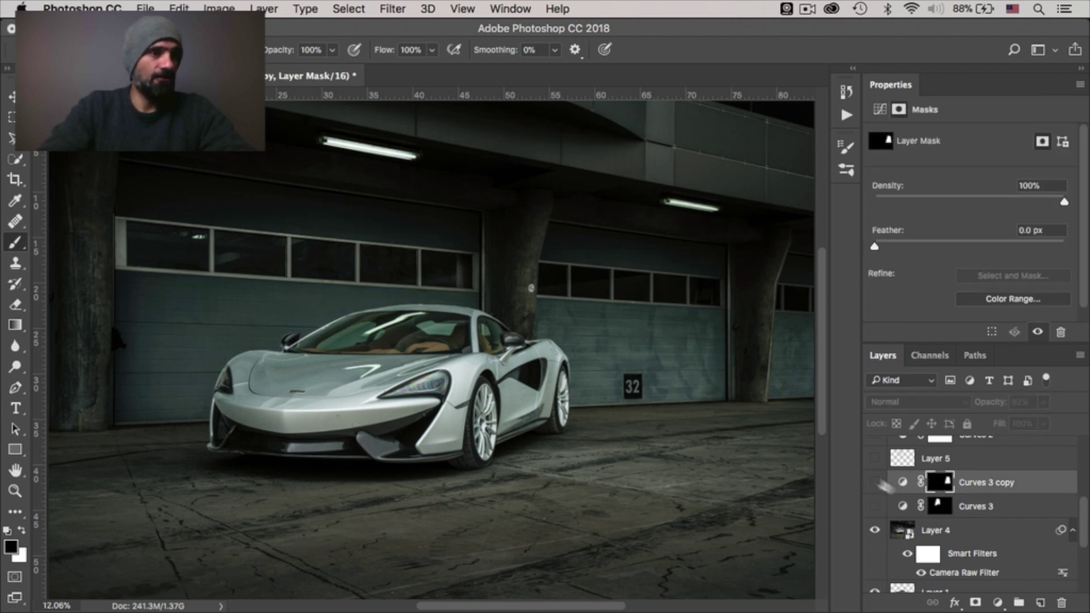
click(954, 531)
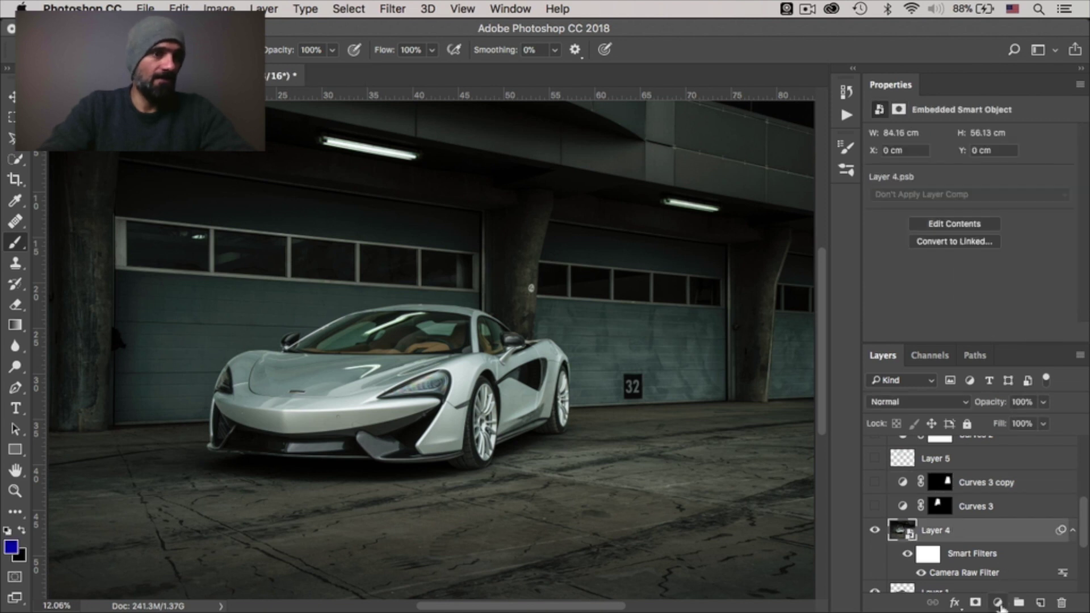
Step: Browse the adjustment layer types without adding one, then choose the Polygonal Lasso Tool
click(999, 604)
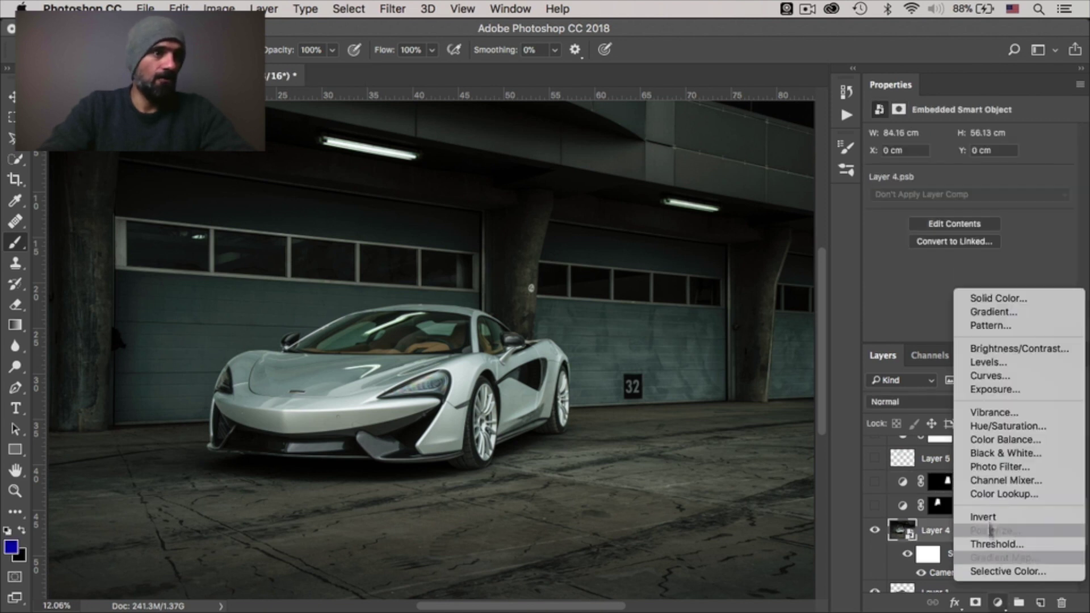
click(899, 314)
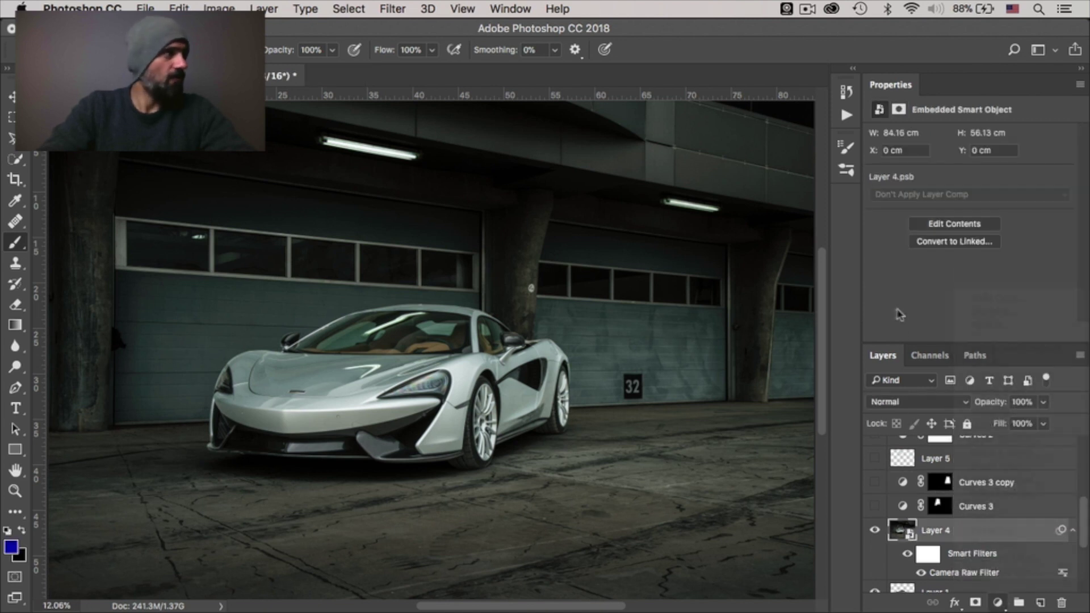
click(12, 139)
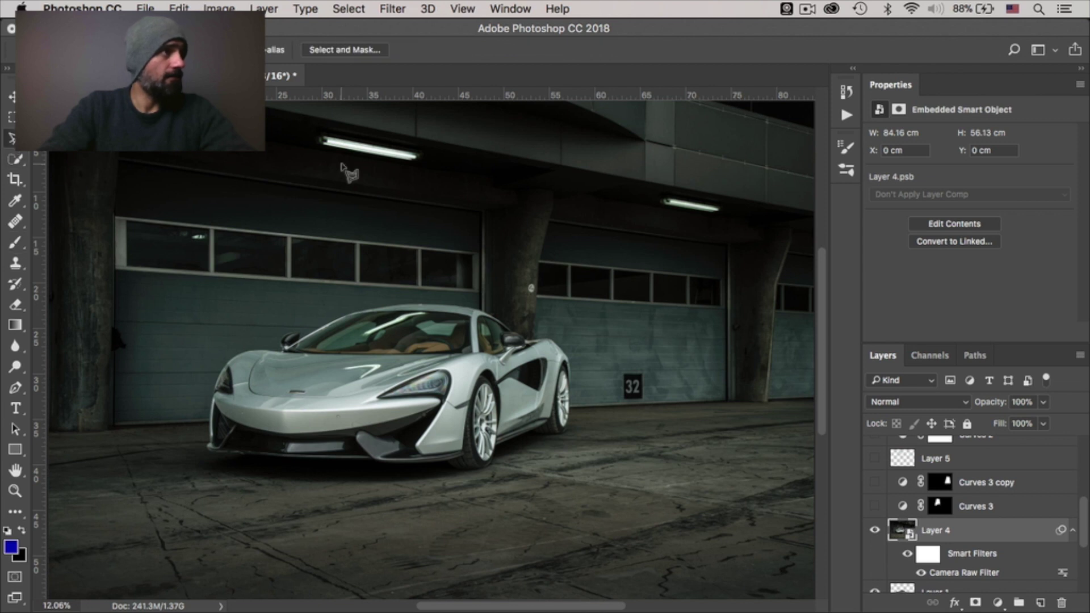
Step: Outline a beam-shaped selection from the left ceiling light down to the car roof
click(322, 138)
click(270, 327)
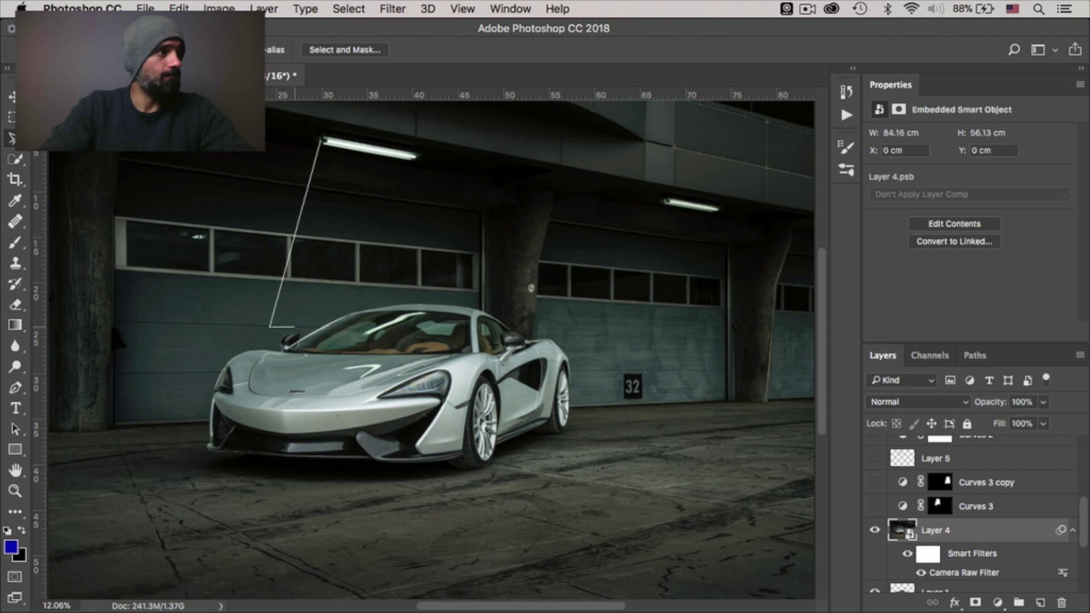
click(437, 324)
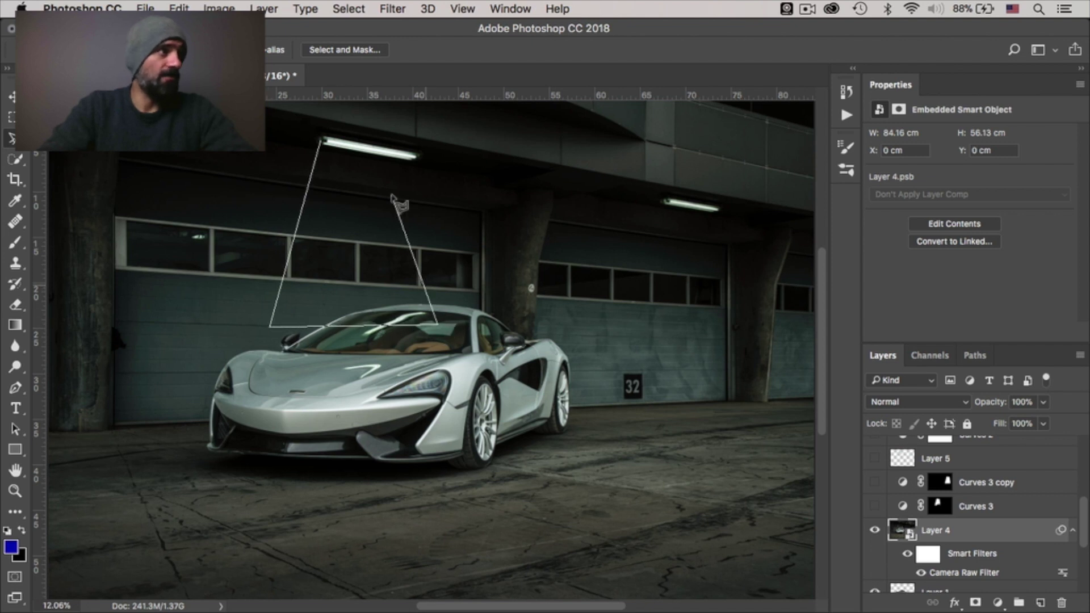
click(417, 157)
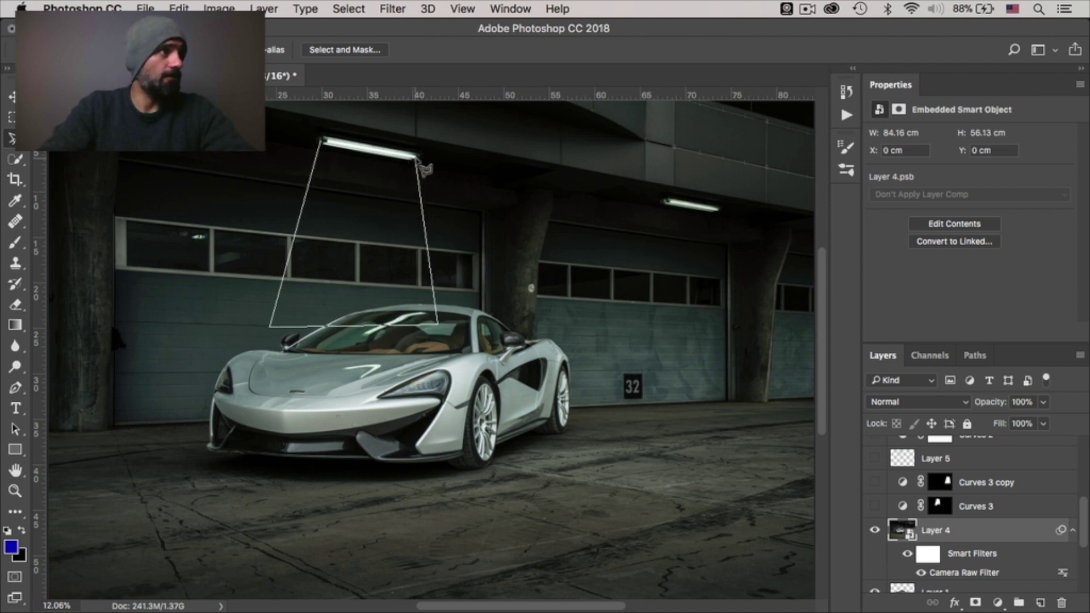
click(325, 145)
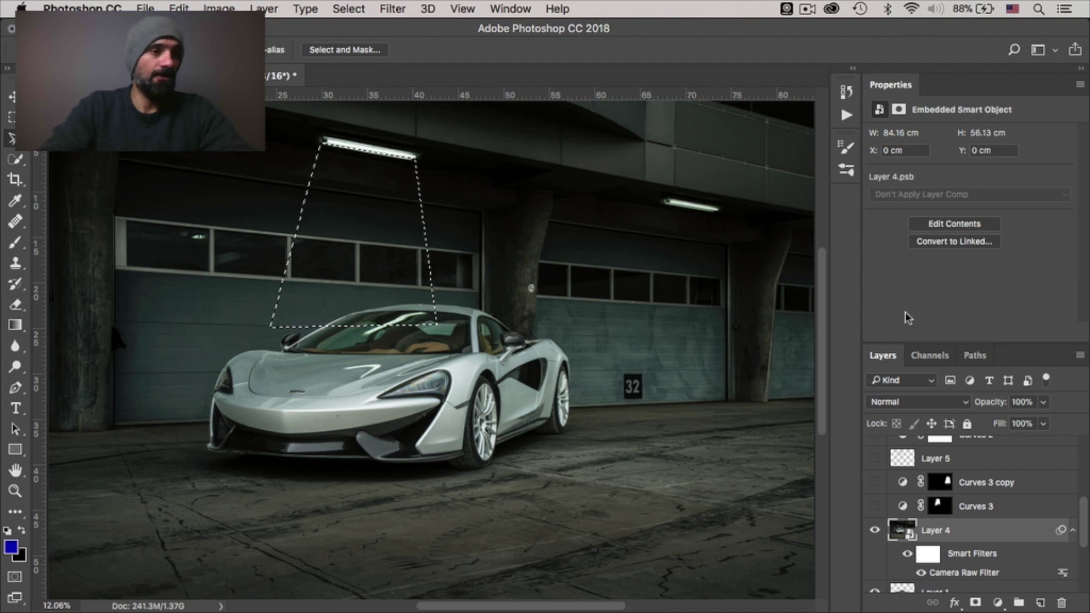
Step: Add a Curves adjustment on the beam selection and bow the curve up to brighten it
click(998, 602)
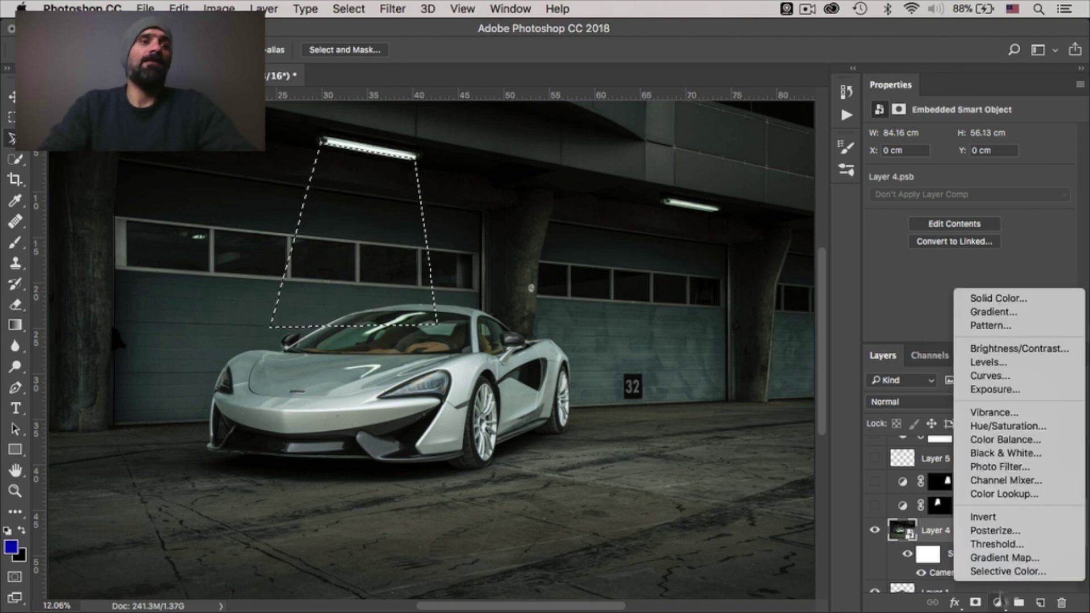
click(1009, 377)
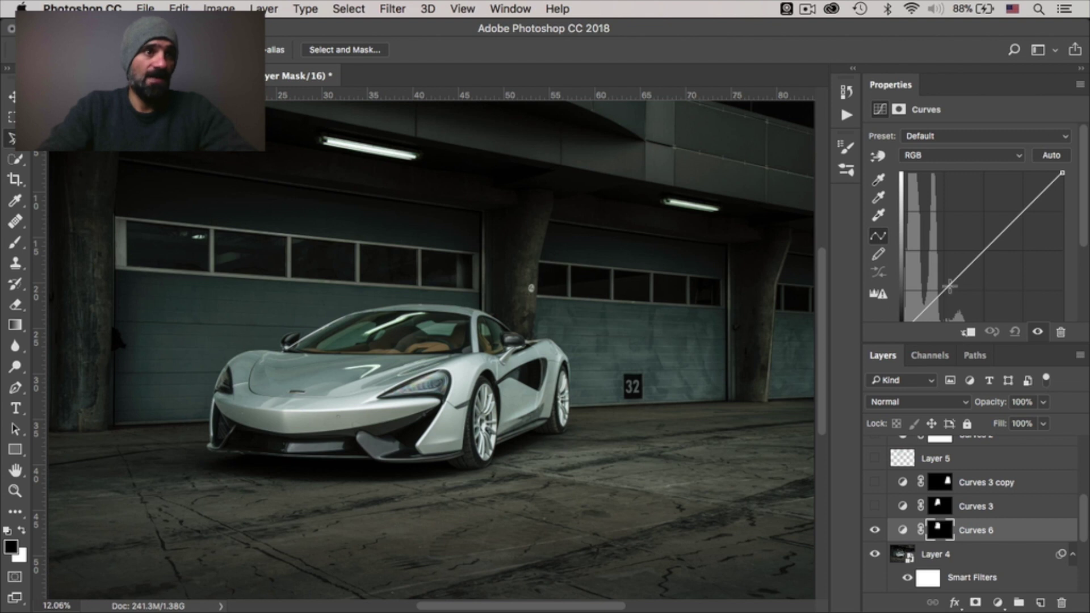
drag(950, 287, 927, 272)
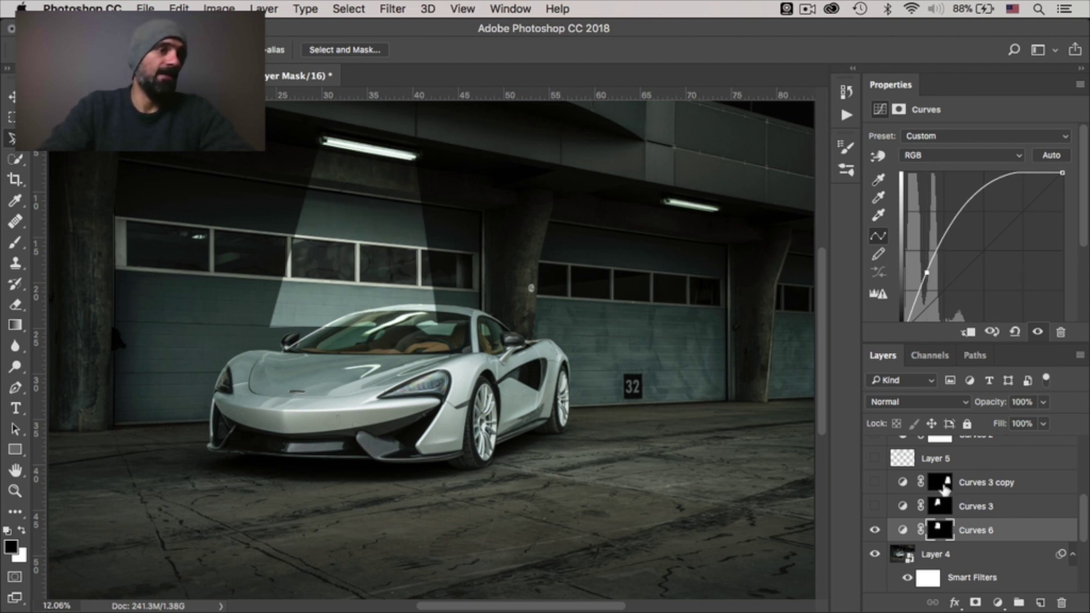
click(939, 531)
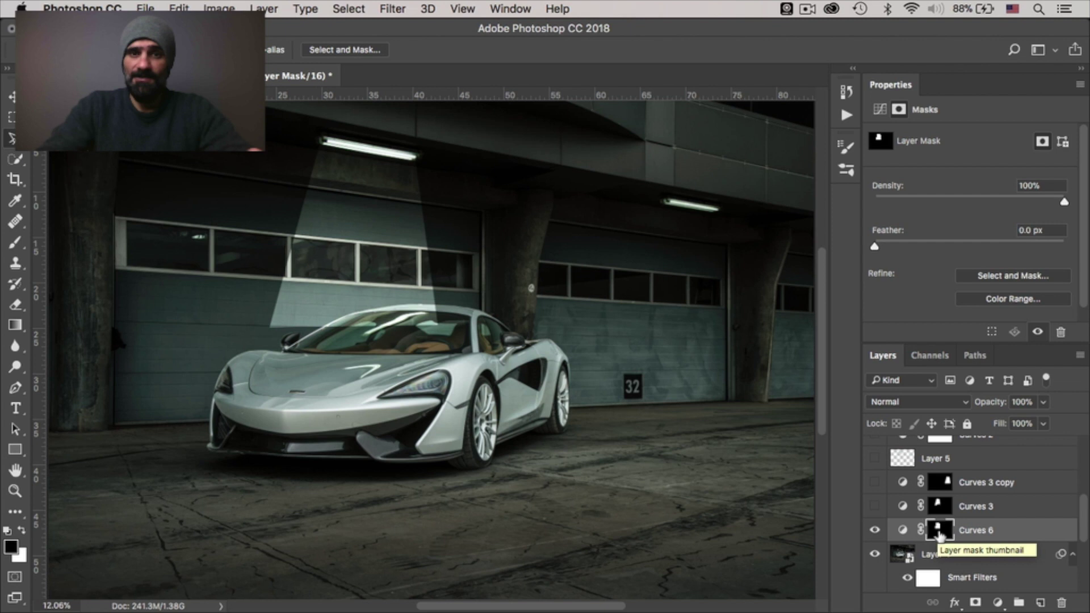
Step: Soften the Curves 6 mask with a 79.5-pixel Gaussian Blur
click(393, 9)
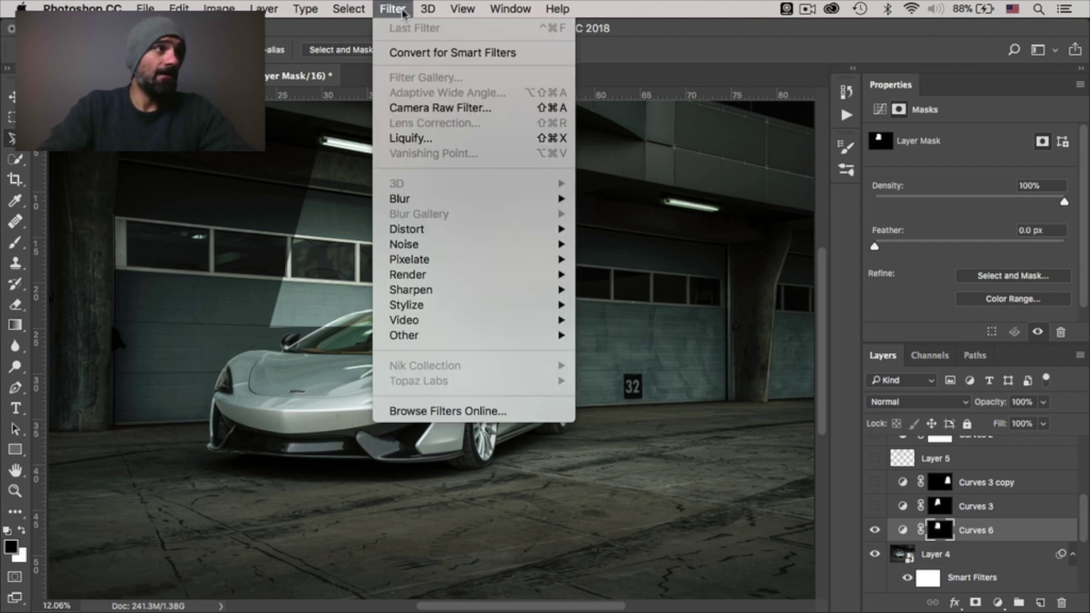
mouse_move(440, 203)
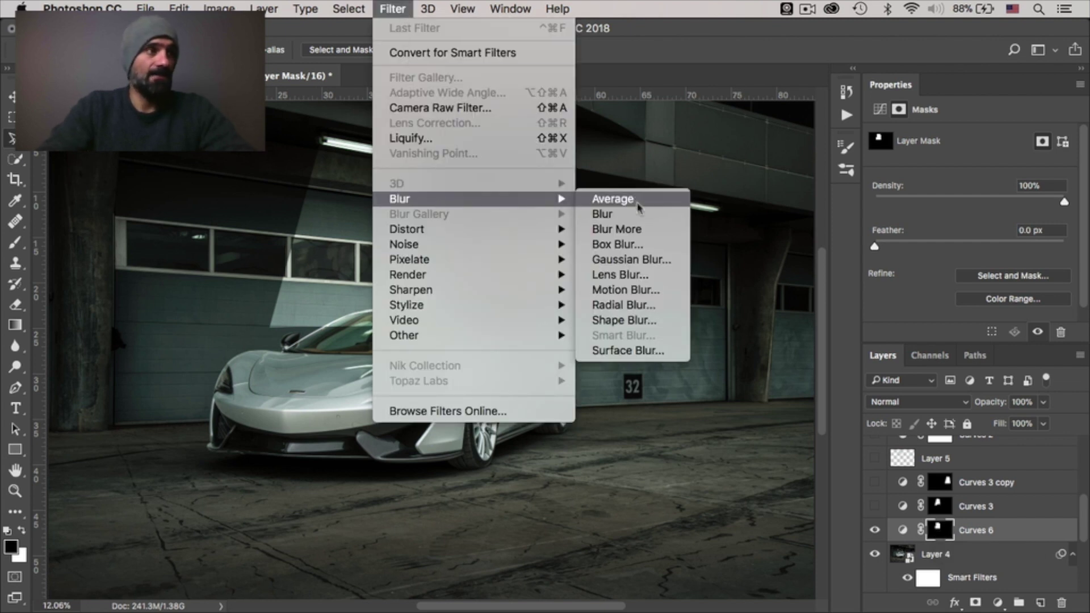
click(645, 261)
drag(682, 487, 695, 494)
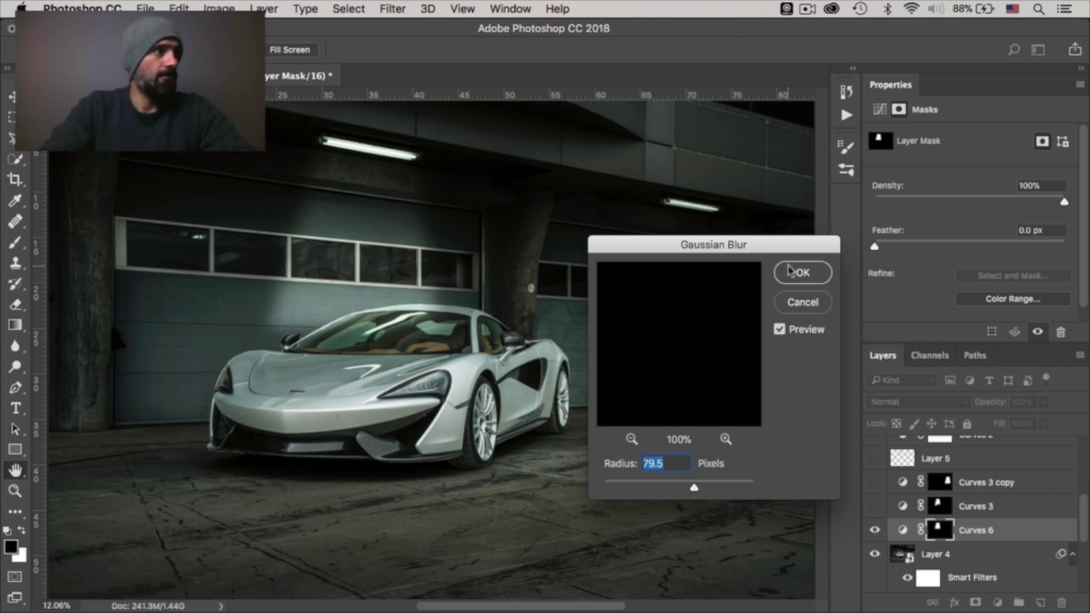
click(793, 282)
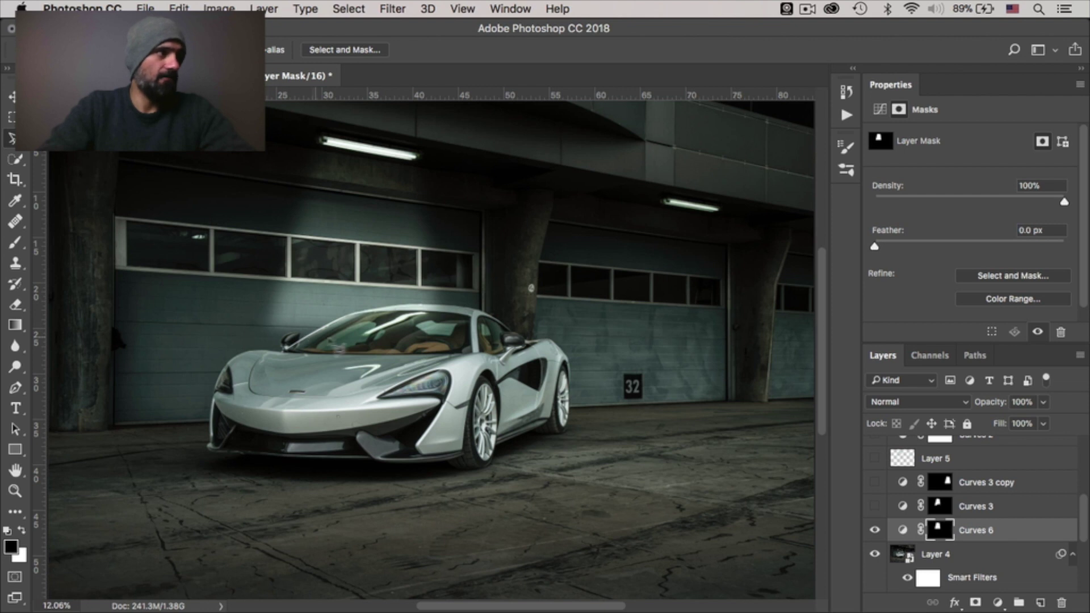
click(16, 243)
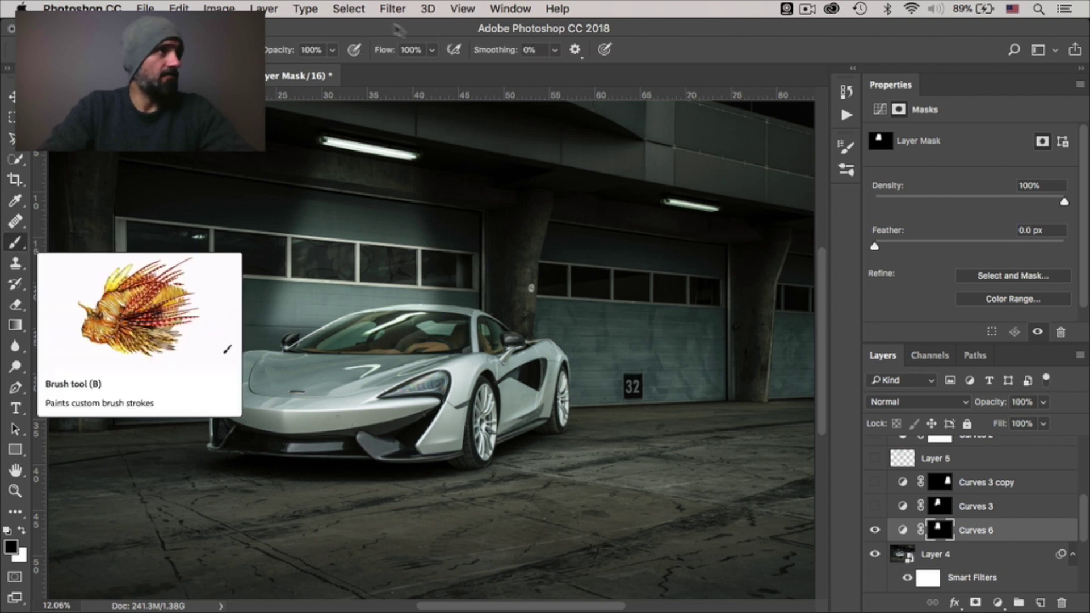
Step: Set brush flow to 10% and enlarge the brush, then fade Curves 6 to 67% opacity
click(432, 50)
click(367, 68)
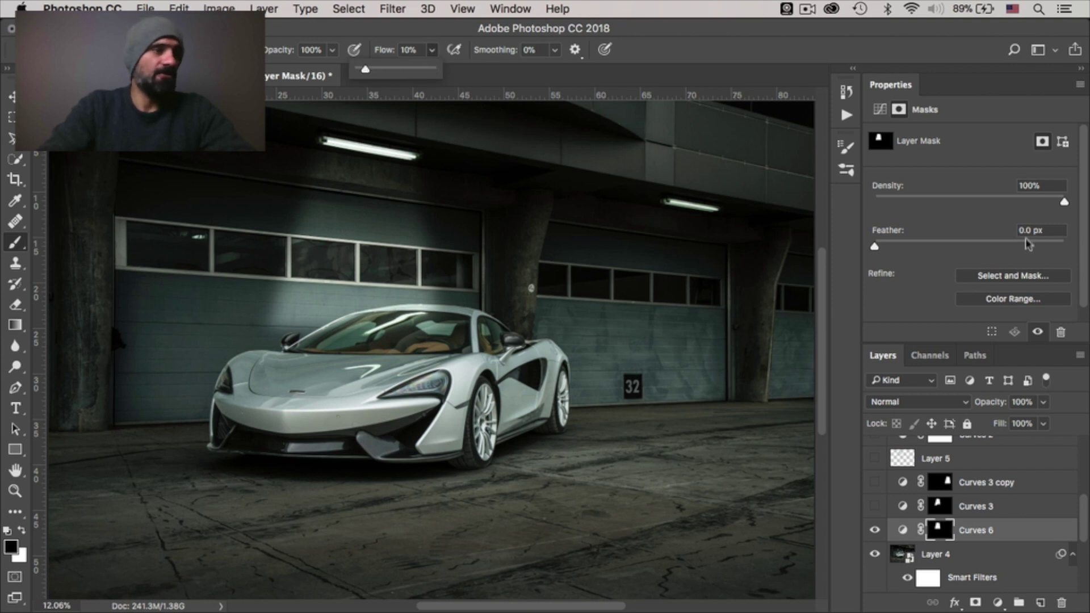
click(900, 284)
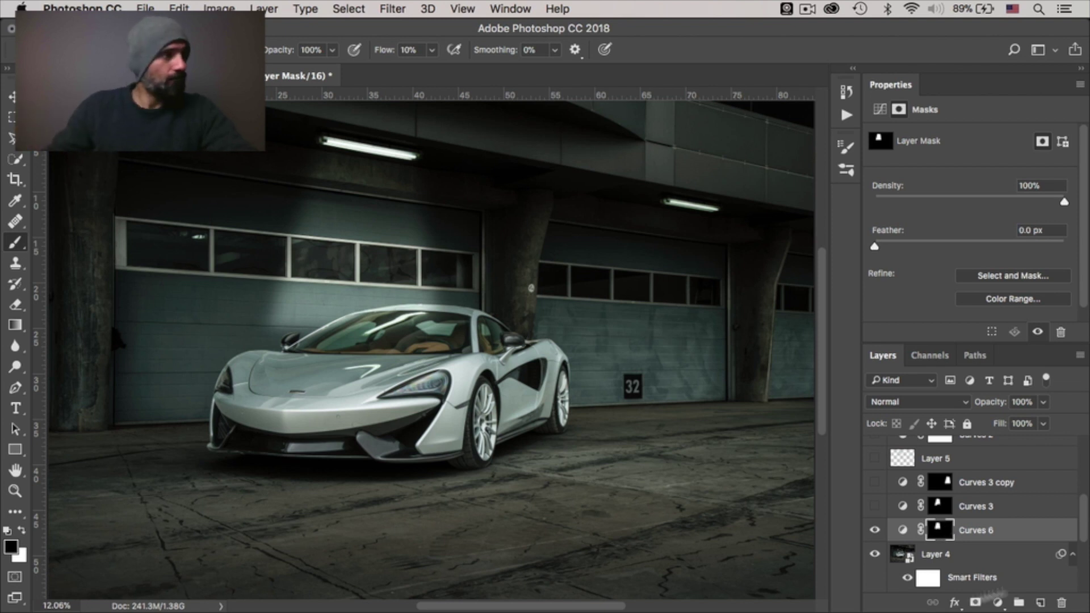
mouse_move(576, 470)
mouse_down()
mouse_move(606, 482)
mouse_move(613, 514)
mouse_move(533, 221)
mouse_move(564, 210)
mouse_move(545, 170)
mouse_up()
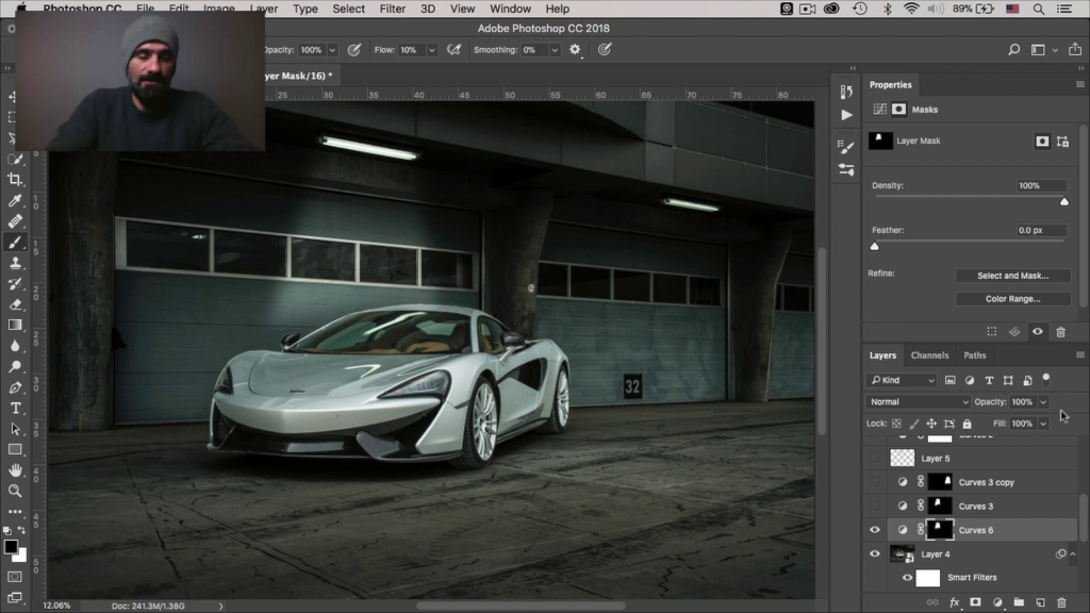
drag(1040, 405, 1019, 425)
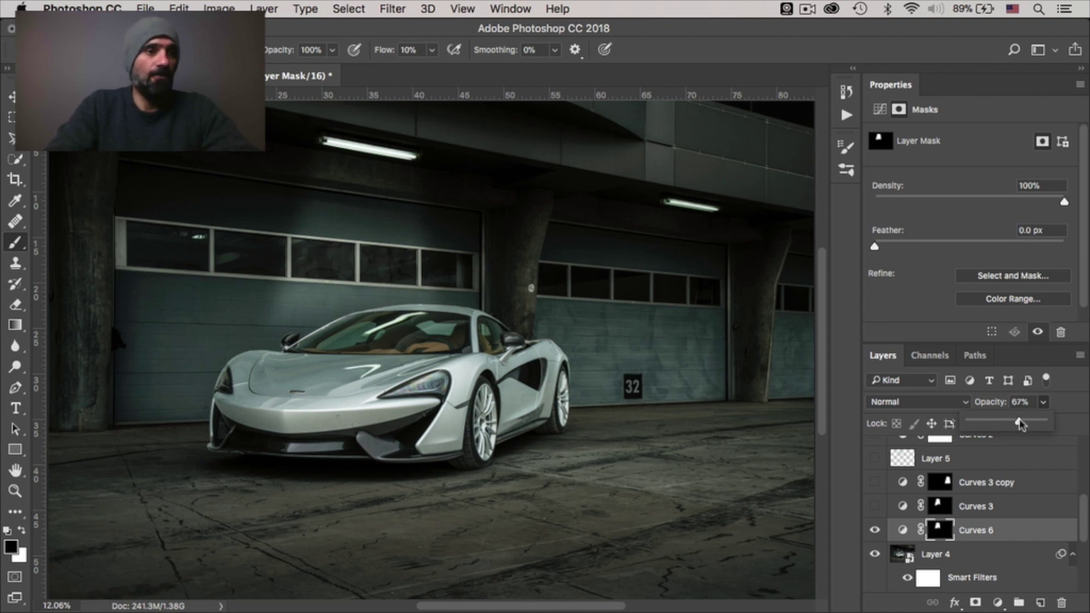
Step: Delete the Curves 6 beam, then show Curves 3 copy and the Soft Light Layer 5
key(BackSpace)
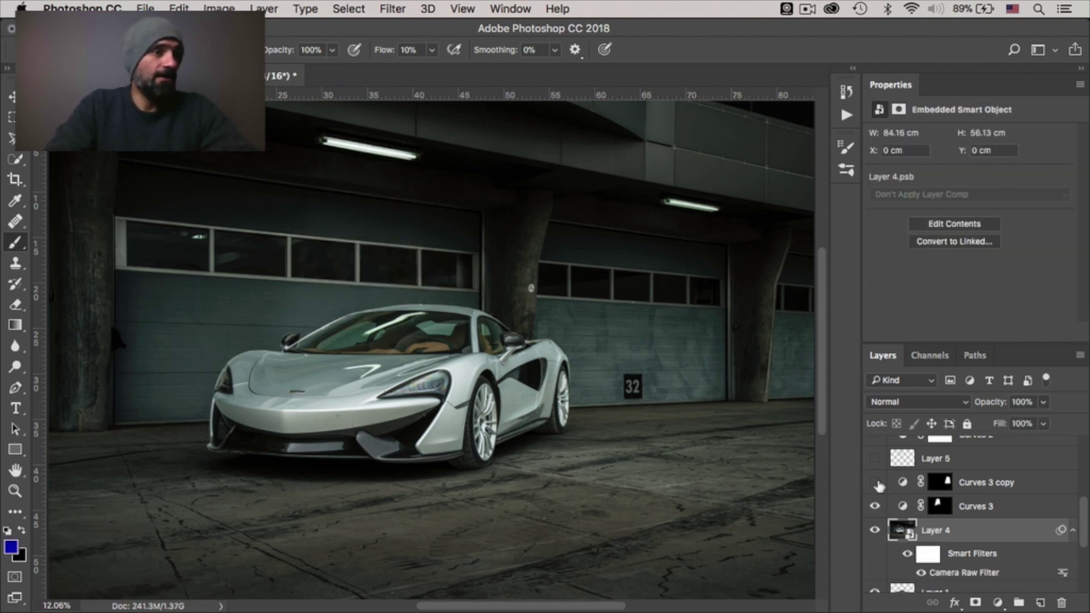
click(876, 483)
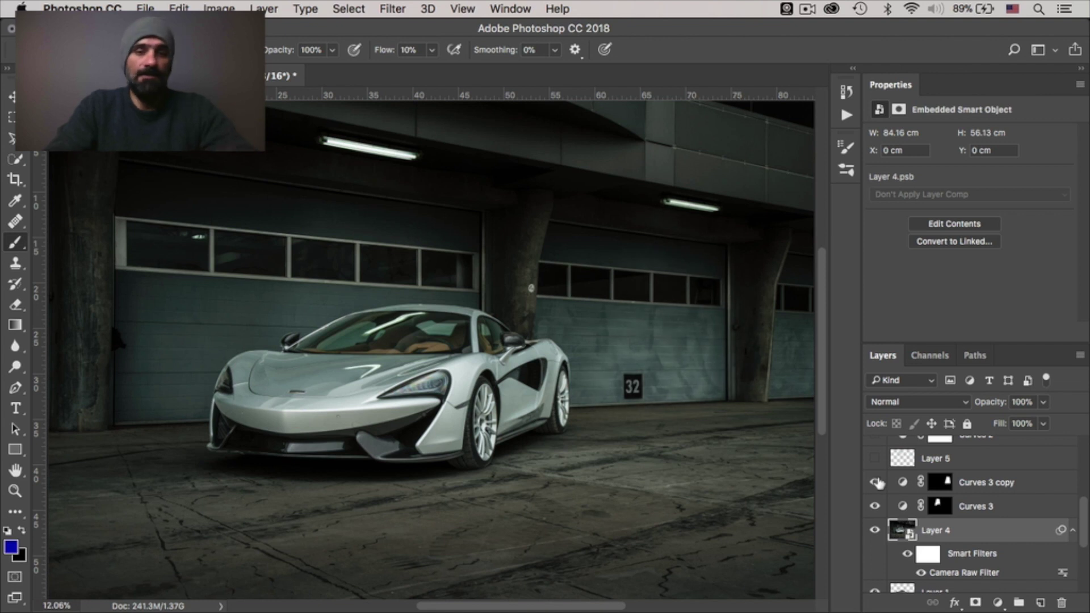
scroll(966, 522, up, 1)
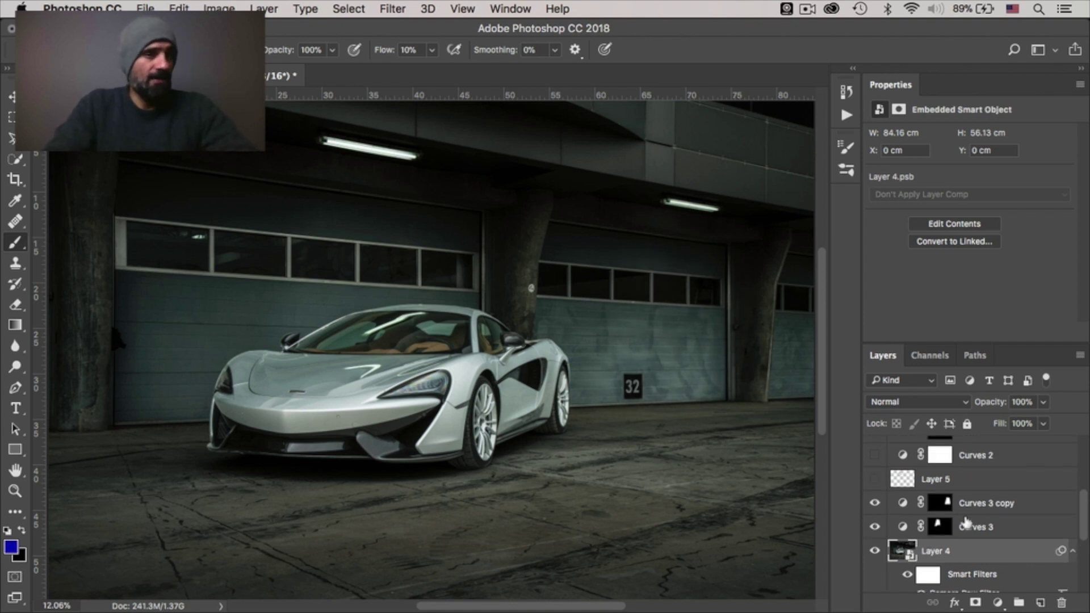
click(874, 481)
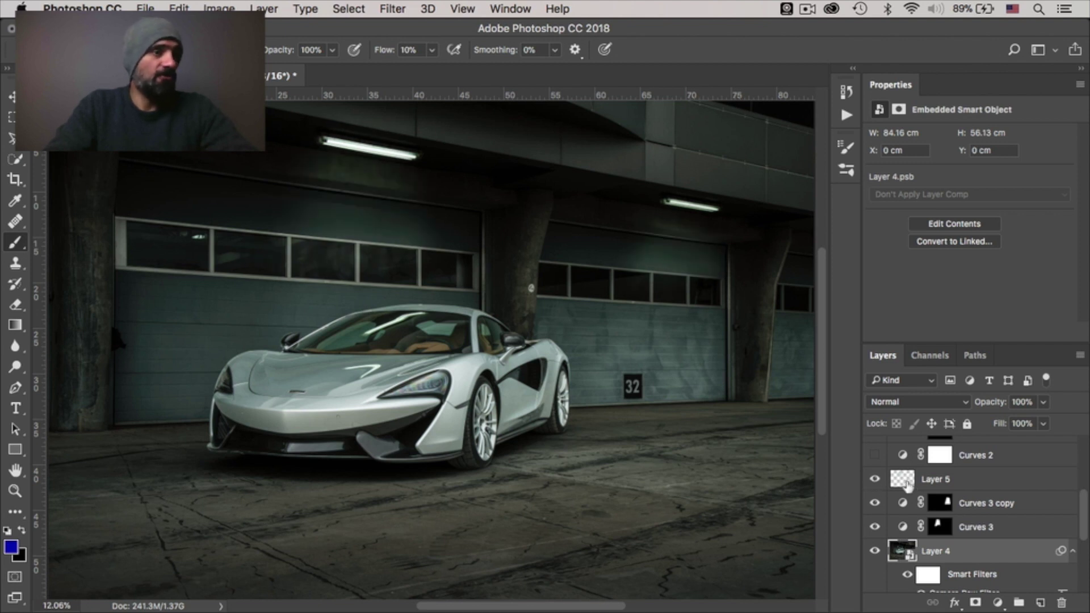
click(904, 484)
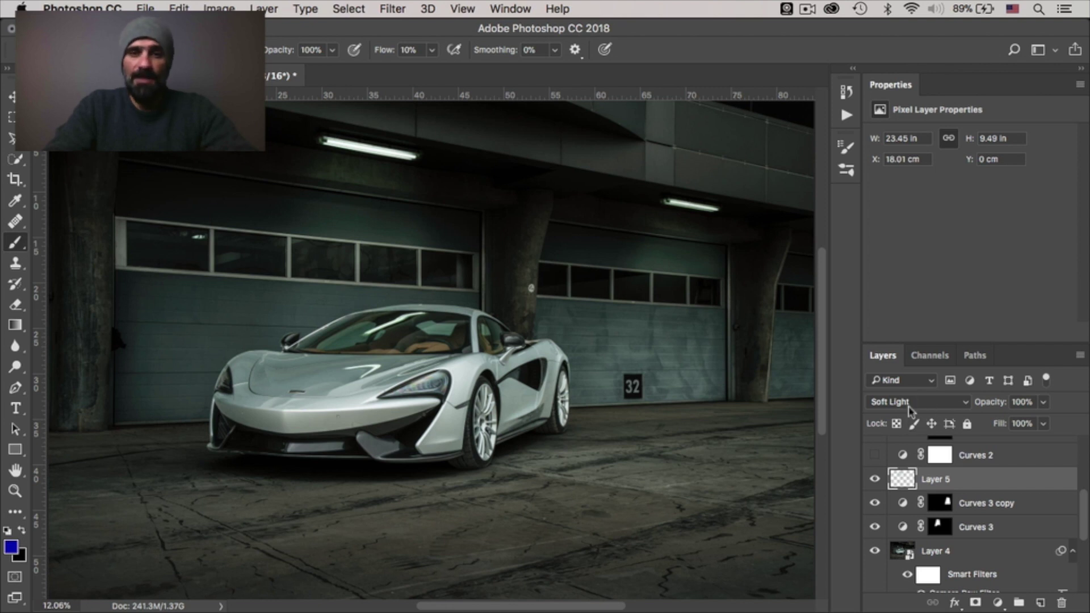
Step: Toggle Layer 5 on and off repeatedly to compare the window glow
click(875, 478)
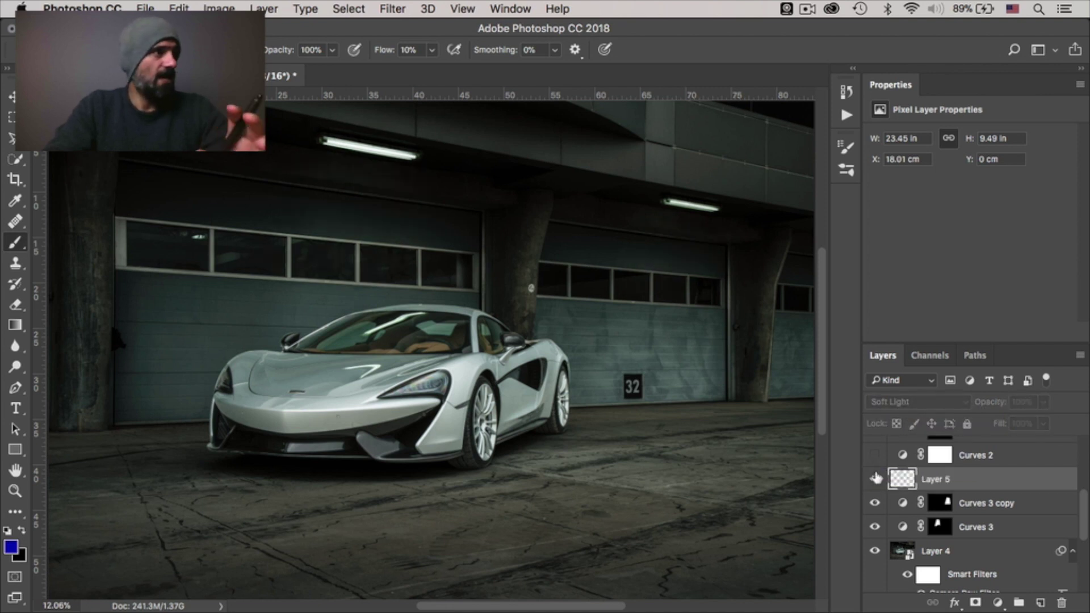
click(875, 479)
click(874, 479)
click(875, 479)
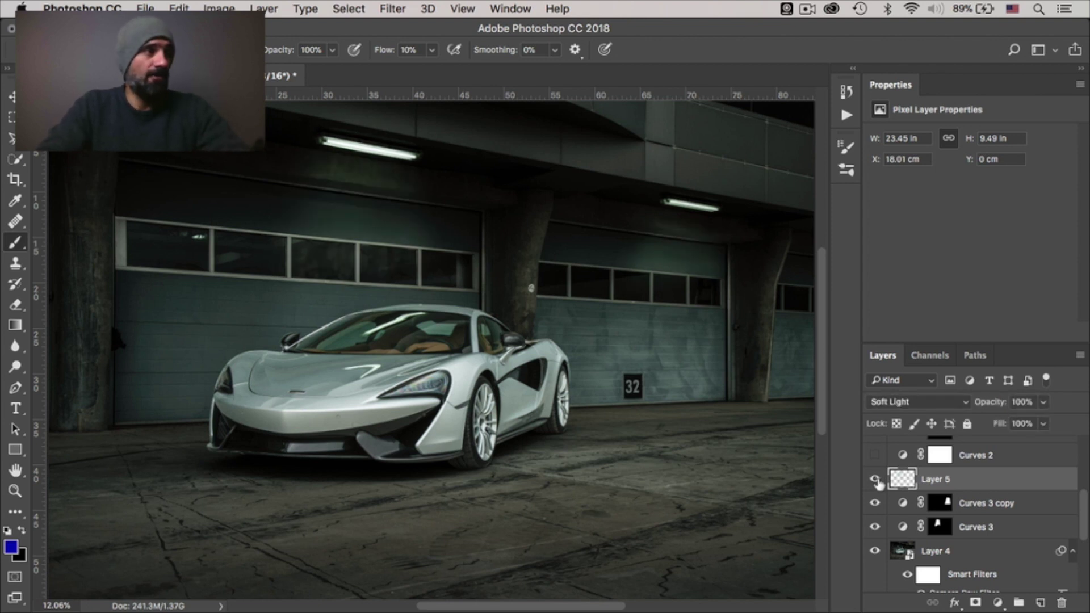
click(875, 479)
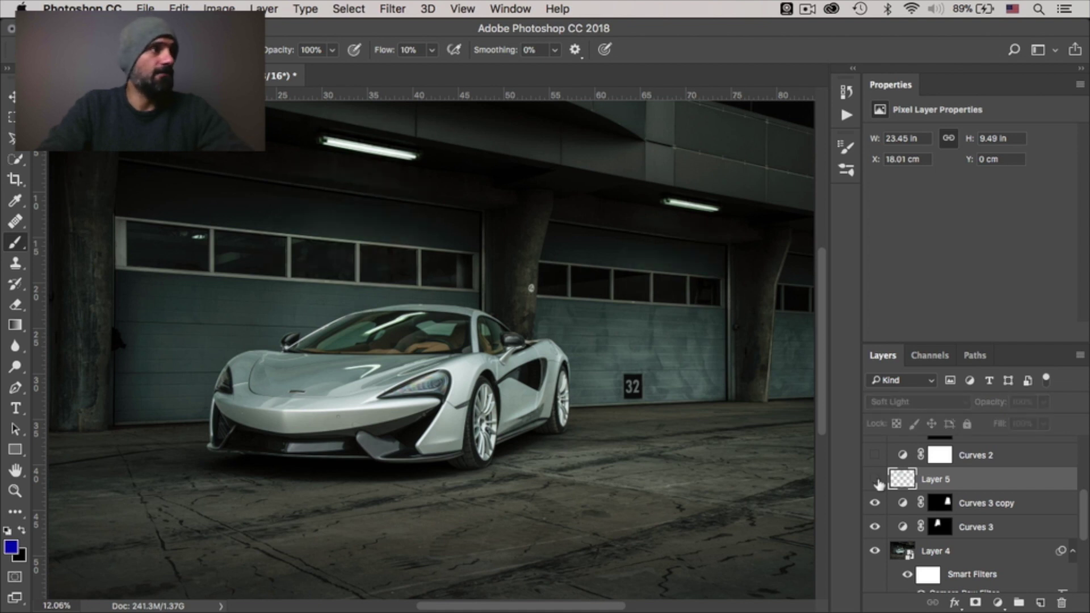
click(875, 479)
scroll(883, 494, up, 1)
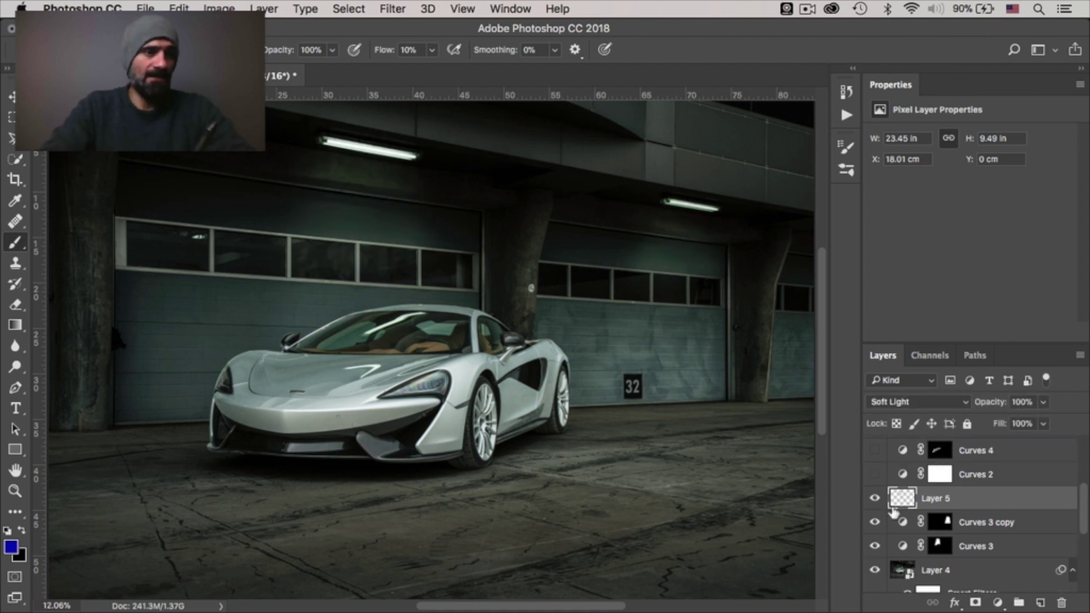
Step: Turn on Curves 2 and toggle it to compare the darkening before and after
click(875, 475)
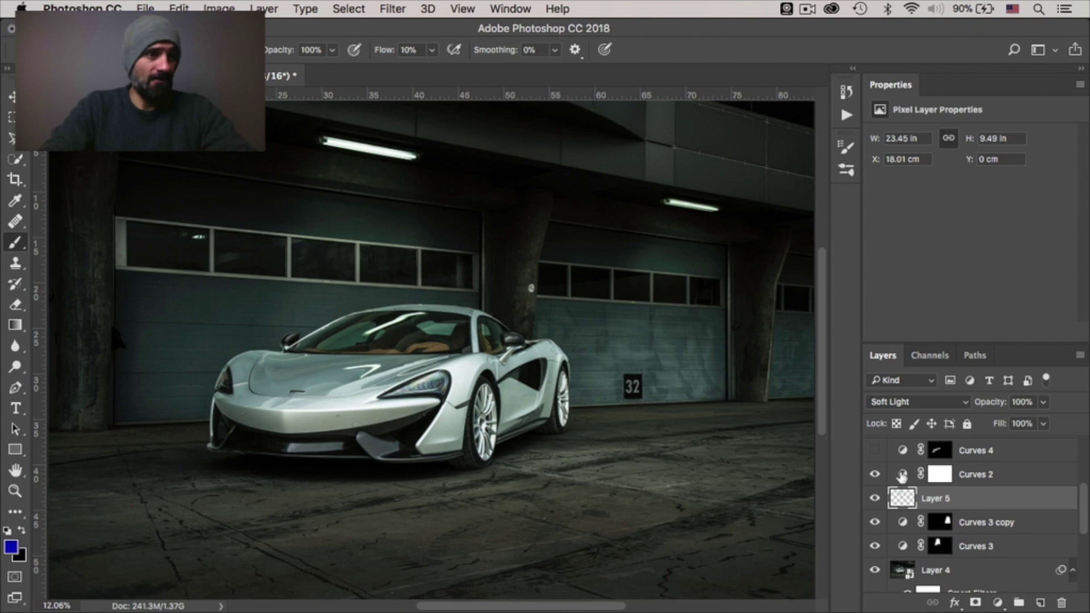
click(900, 475)
scroll(979, 304, down, 3)
scroll(980, 304, up, 2)
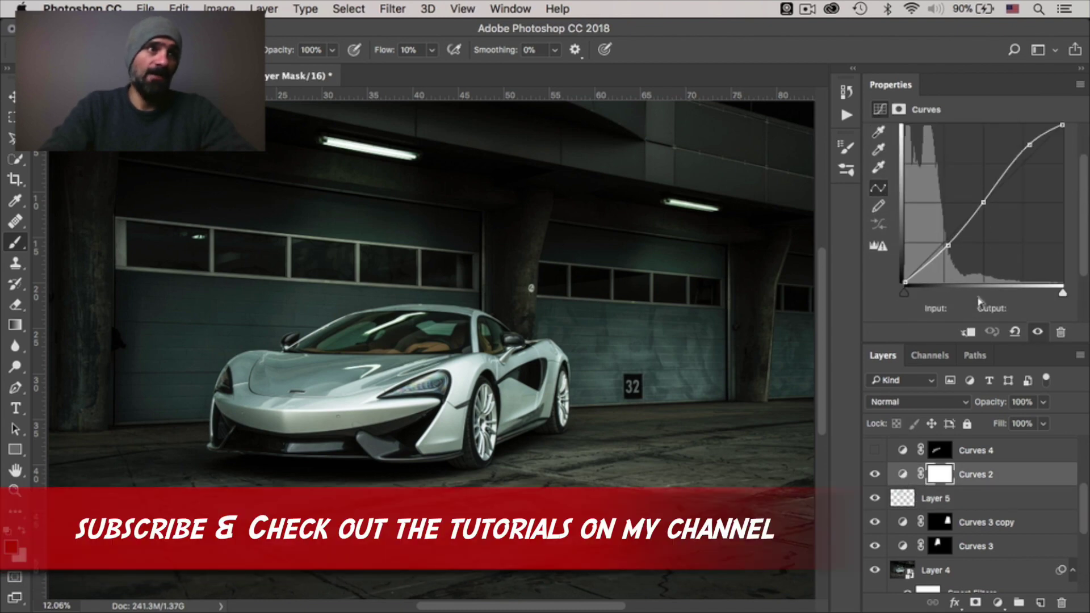
click(875, 474)
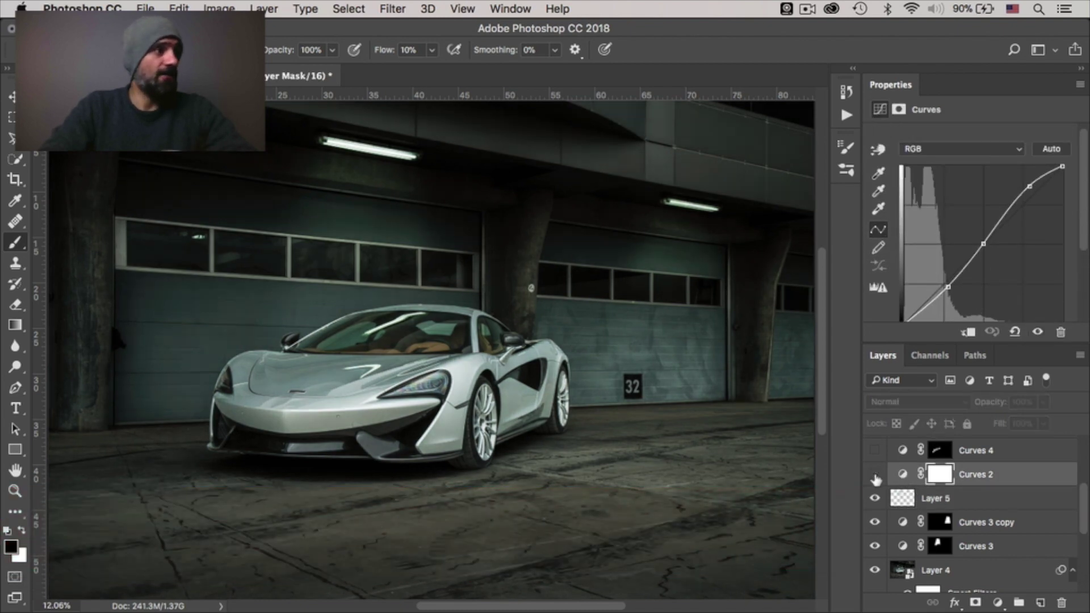
click(875, 474)
click(875, 474)
click(875, 475)
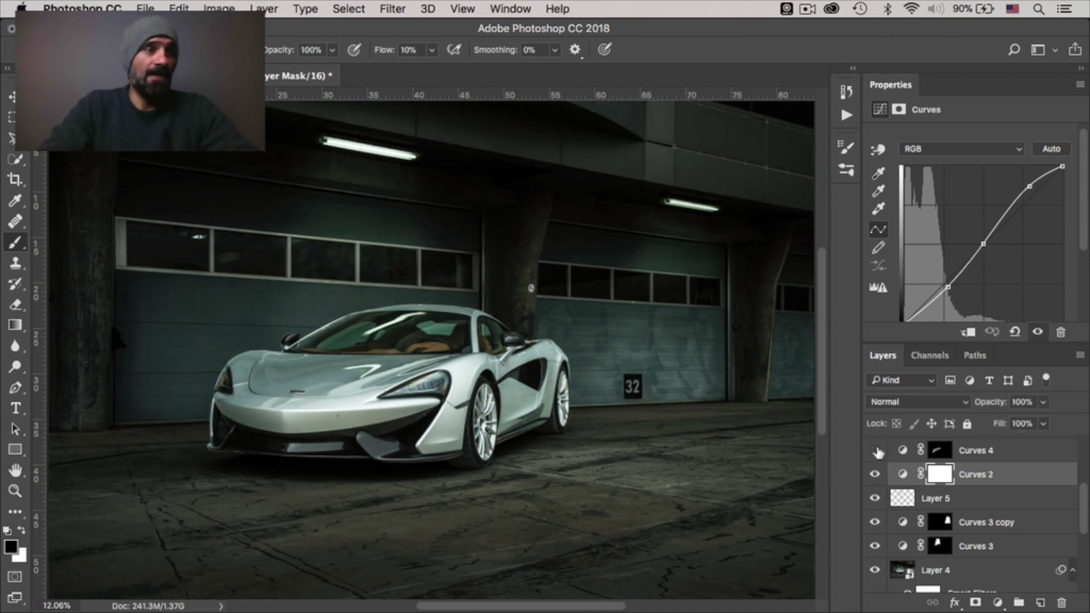
Step: Turn on Curves 4, compare its darkening on the car, and inspect its curve and mask
click(876, 451)
click(934, 450)
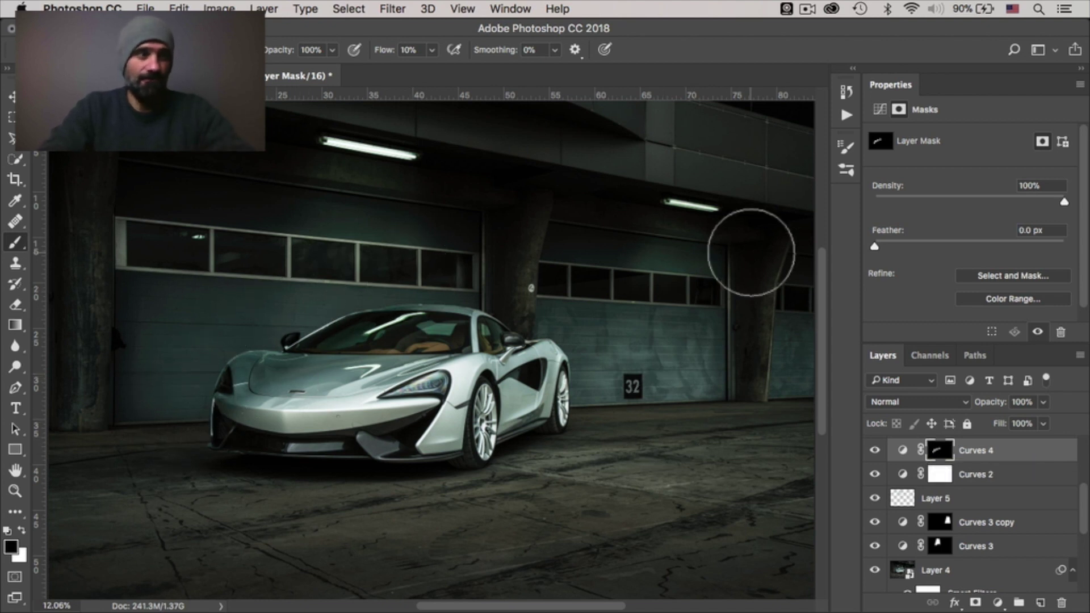
click(875, 450)
click(875, 450)
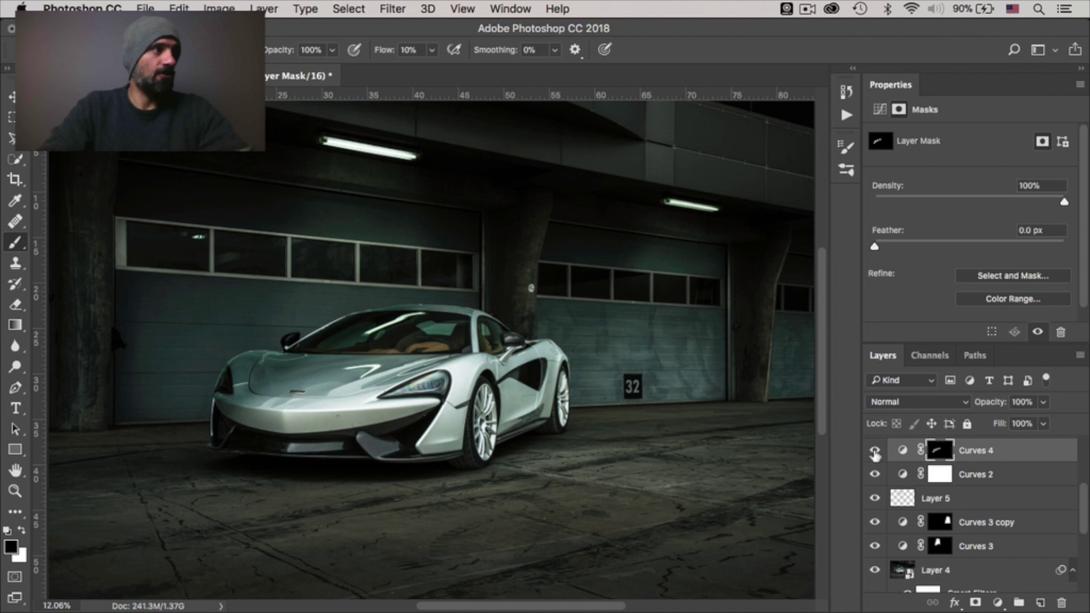
click(875, 450)
click(875, 450)
scroll(937, 498, up, 2)
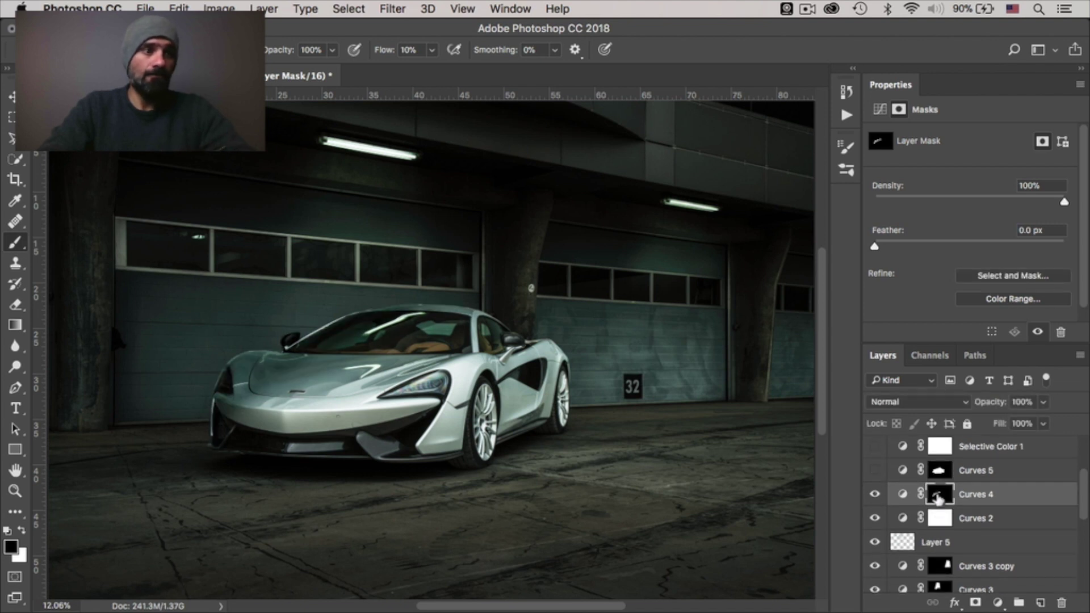
click(903, 494)
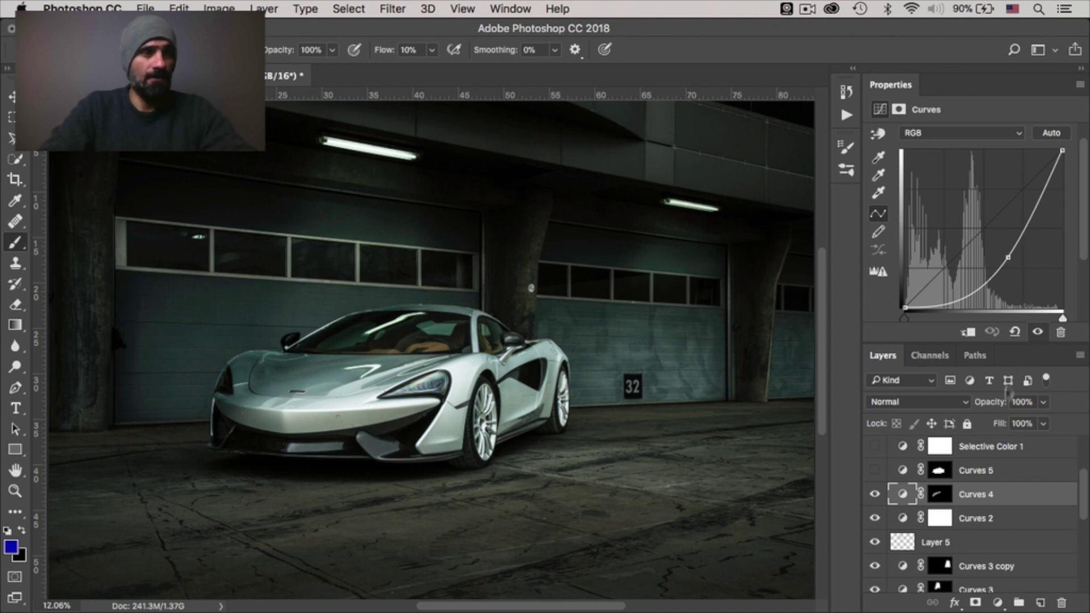
click(938, 495)
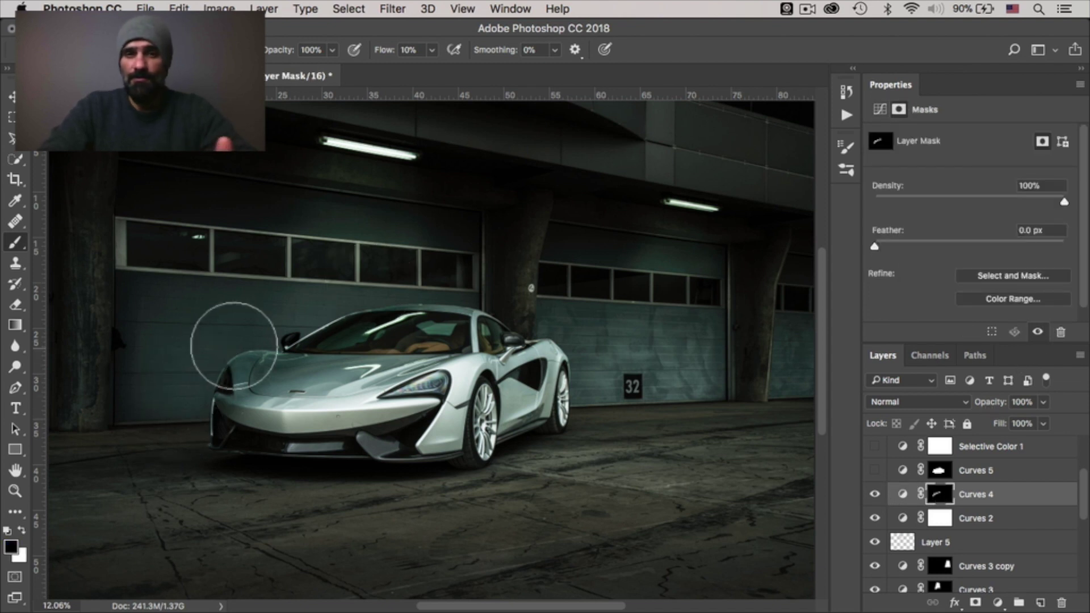
scroll(902, 477, down, 1)
click(902, 474)
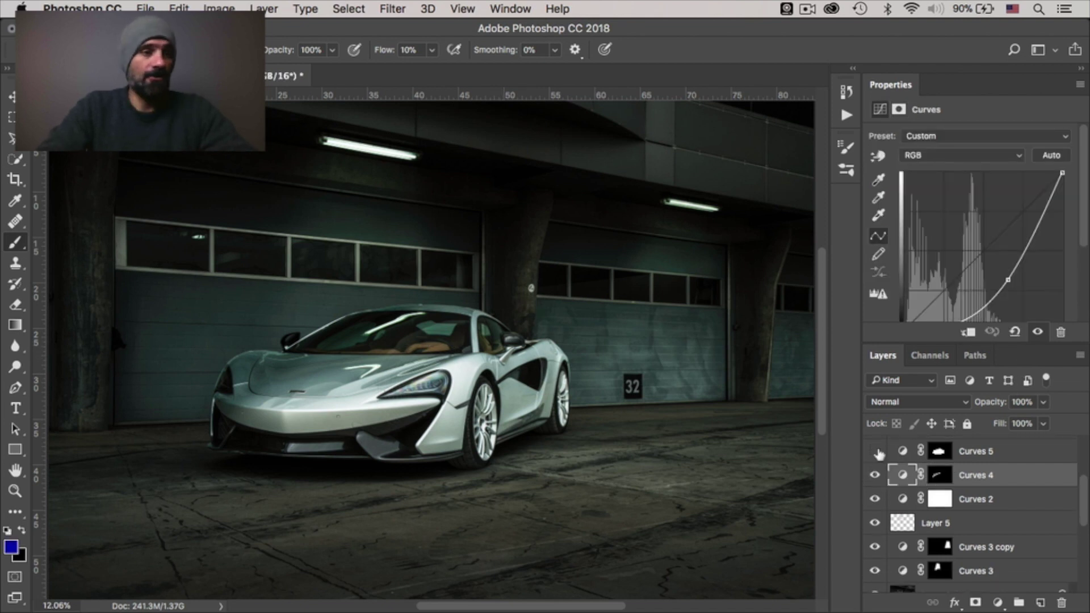
Step: Toggle Curves 5 repeatedly to compare its darkening on the car
click(875, 451)
click(875, 452)
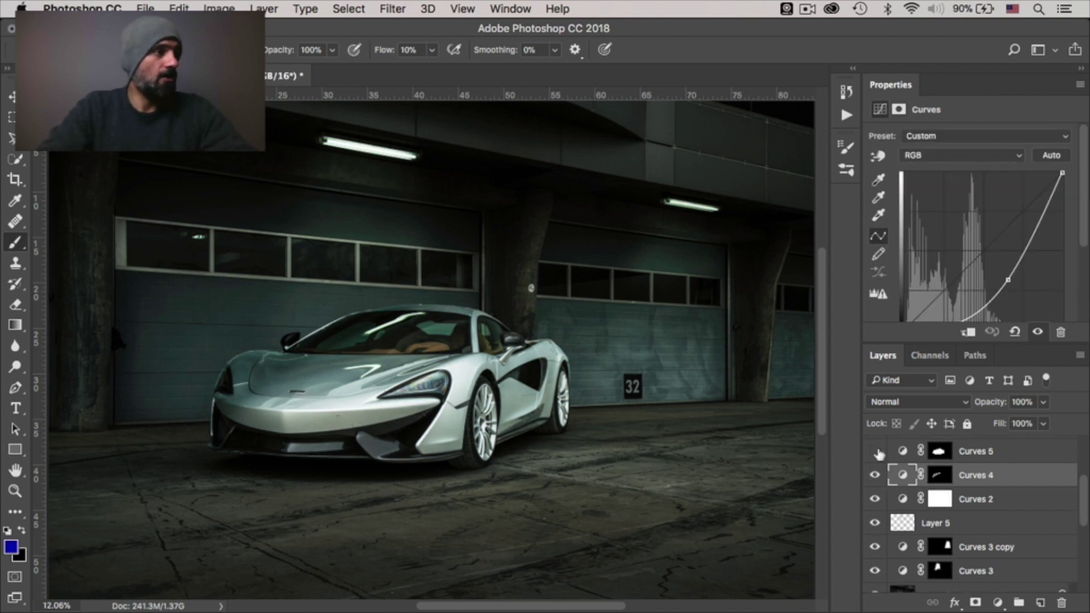
click(877, 452)
click(877, 452)
click(877, 452)
click(877, 452)
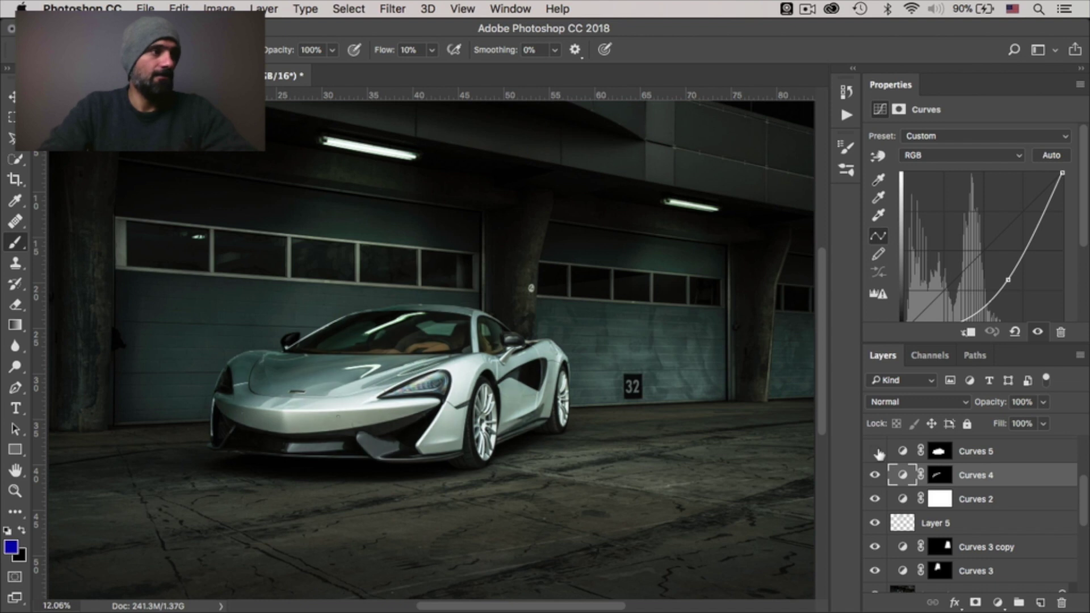
Step: Turn on Curves 5 and Selective Color 1 with Reds Cyan at -32%
click(877, 452)
key(alt+bracketright)
scroll(879, 534, up, 2)
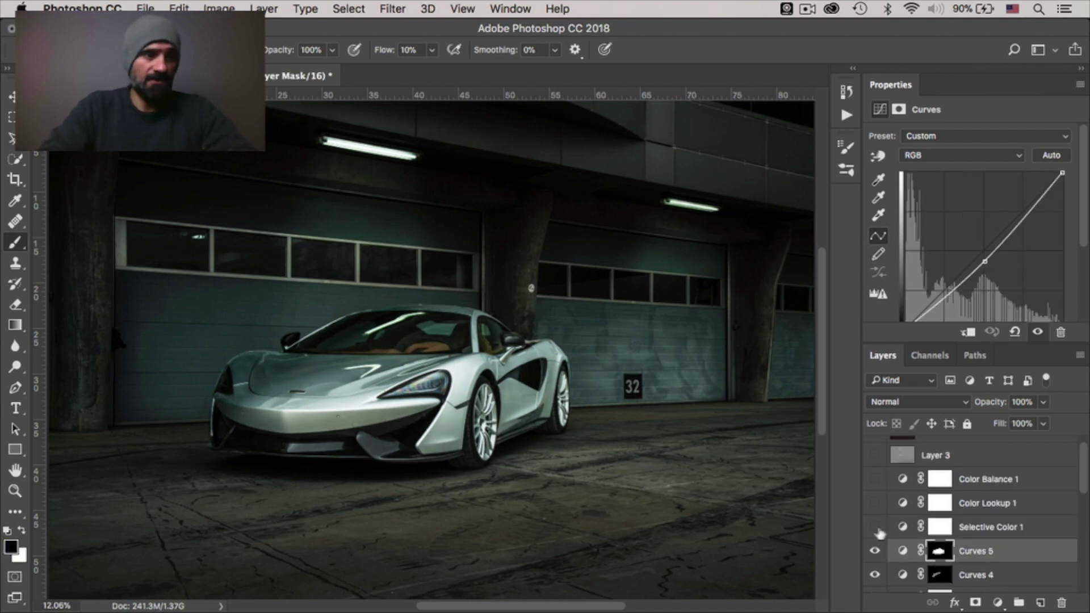
click(875, 528)
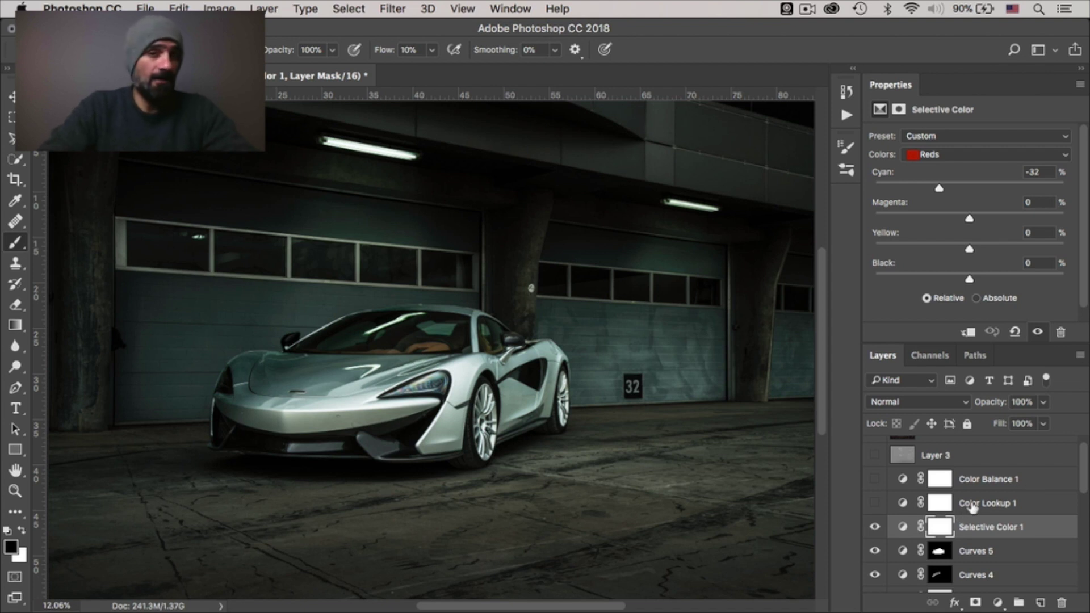
Step: Enable the Hypersthene - Rec709 LUT at 70% and Color Balance 1 at 48%, comparing before and after
click(875, 504)
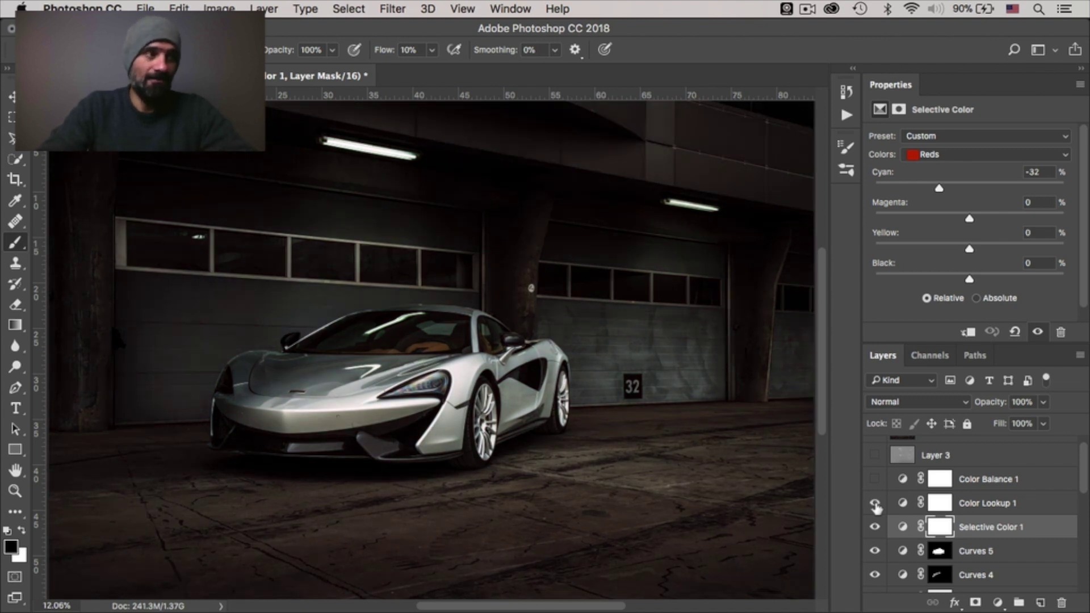
click(901, 505)
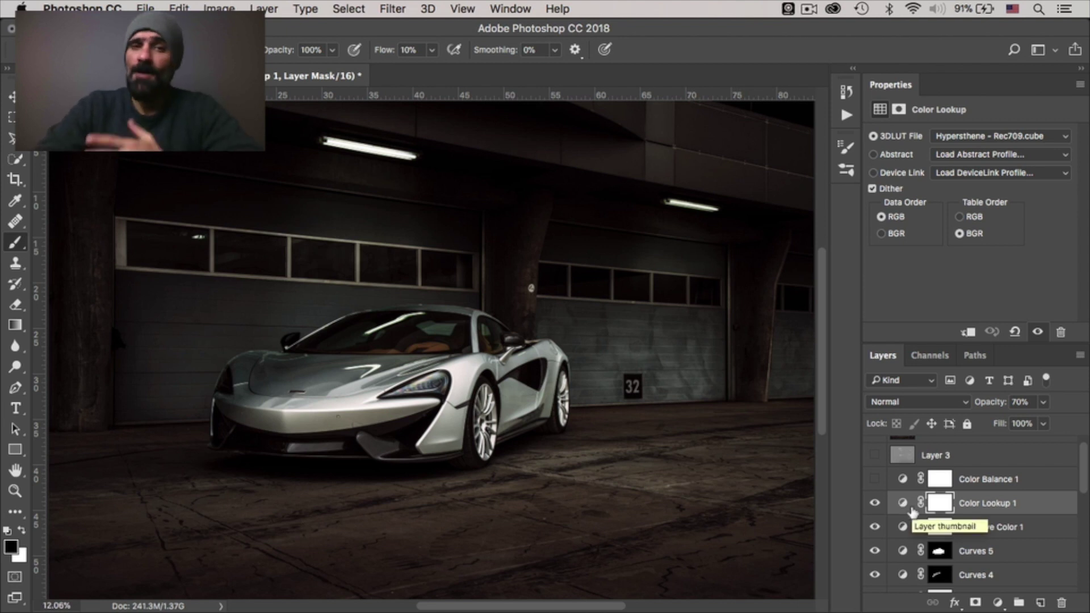
click(874, 481)
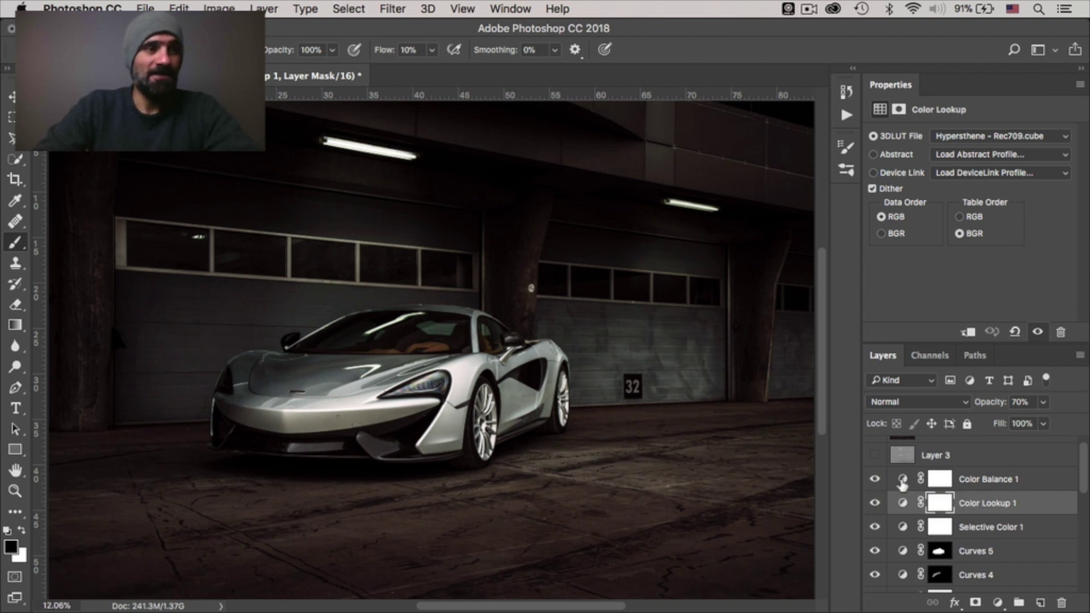
click(903, 483)
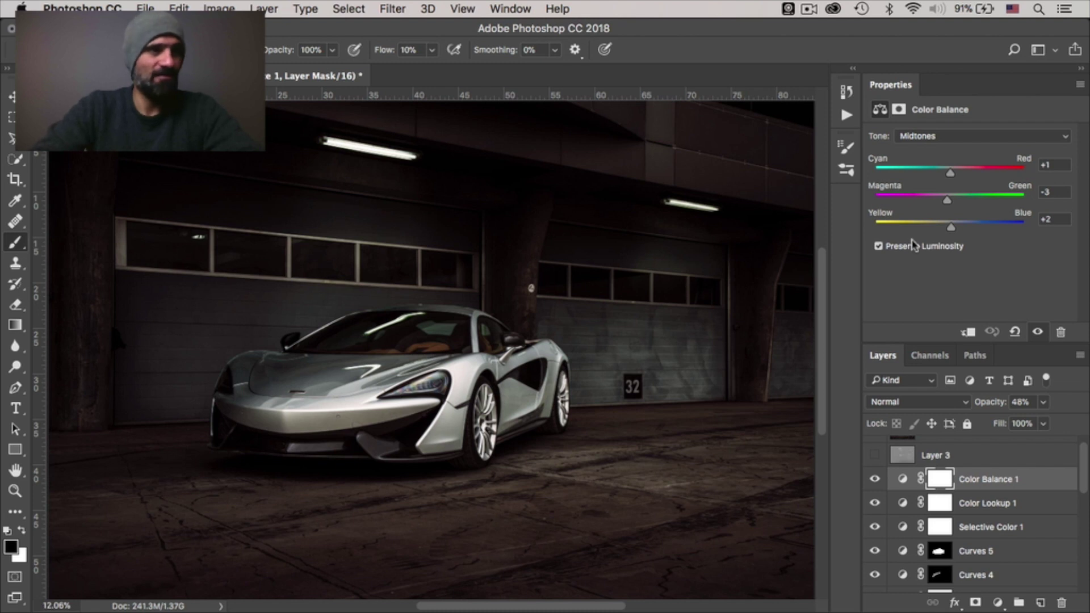
click(875, 481)
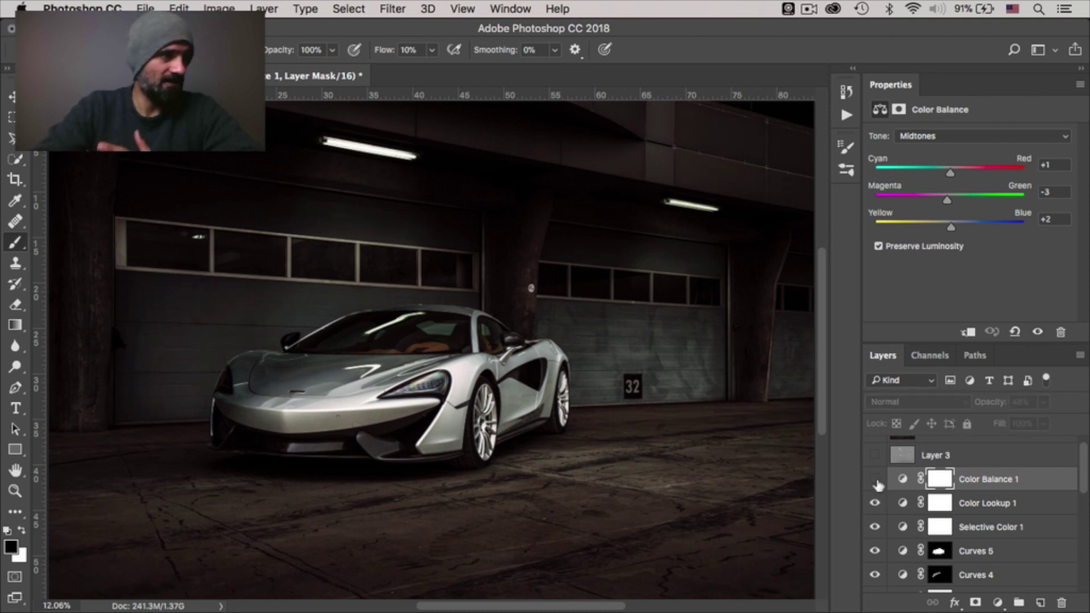
click(876, 482)
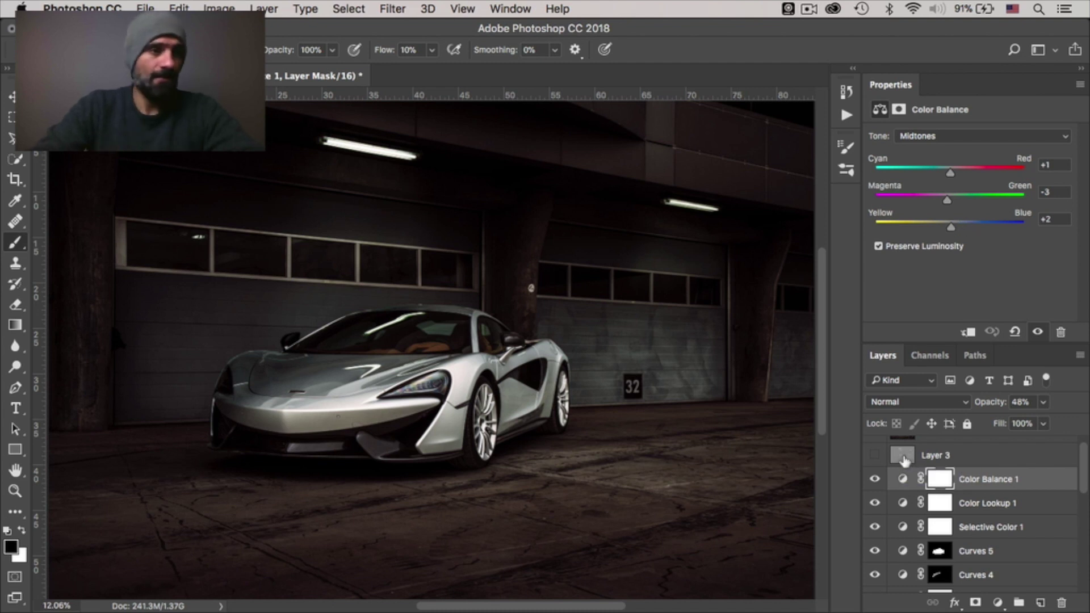
Step: Compare the Soft Light Layer 3 on and off, then leave it visible and selected
click(875, 456)
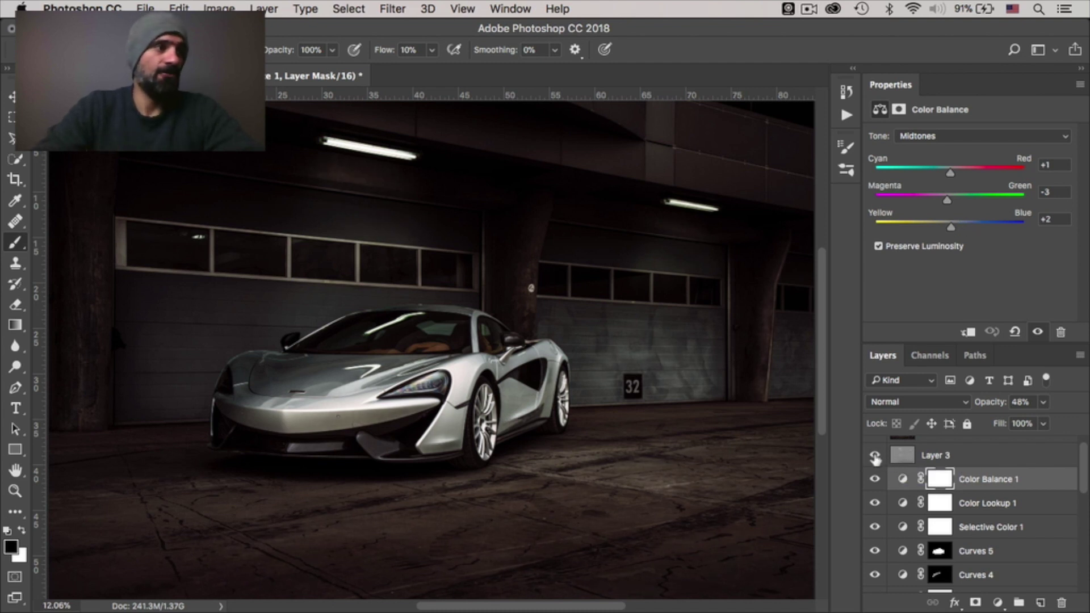
click(874, 456)
click(875, 455)
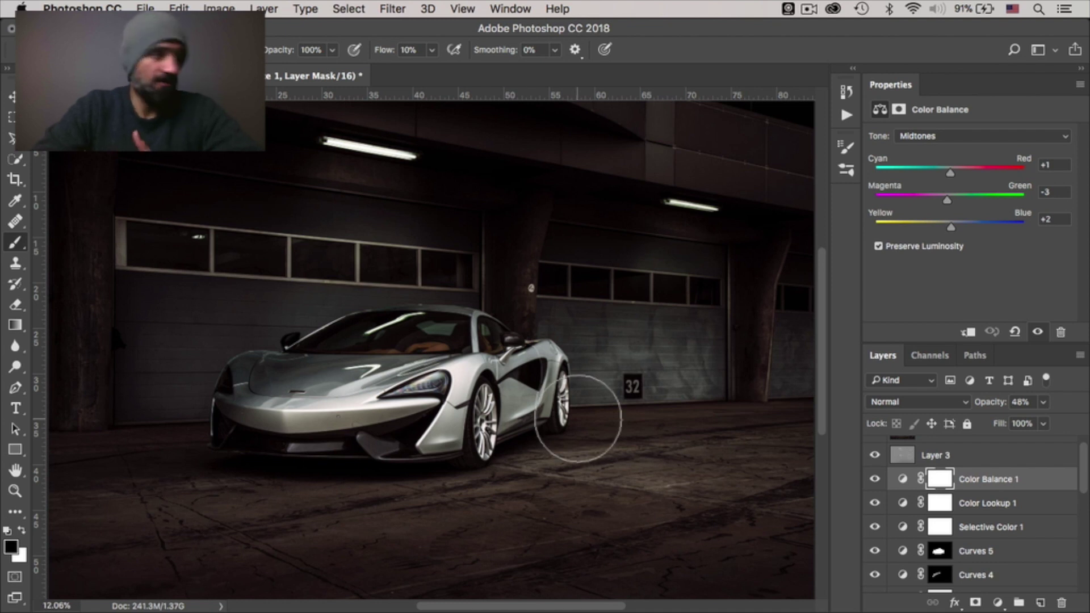
click(874, 456)
click(874, 457)
click(874, 456)
click(874, 457)
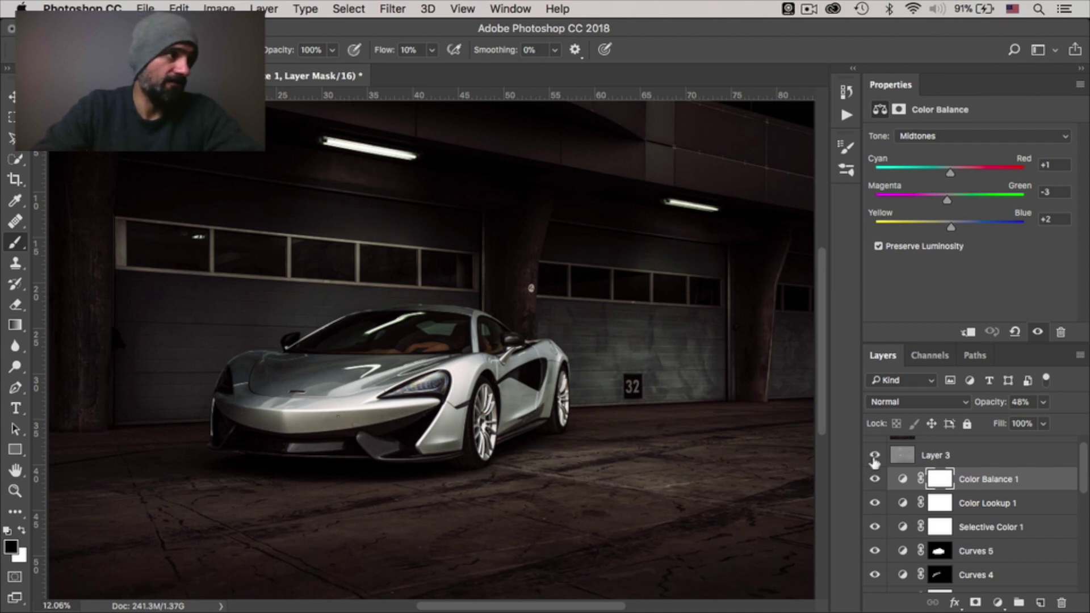
click(874, 456)
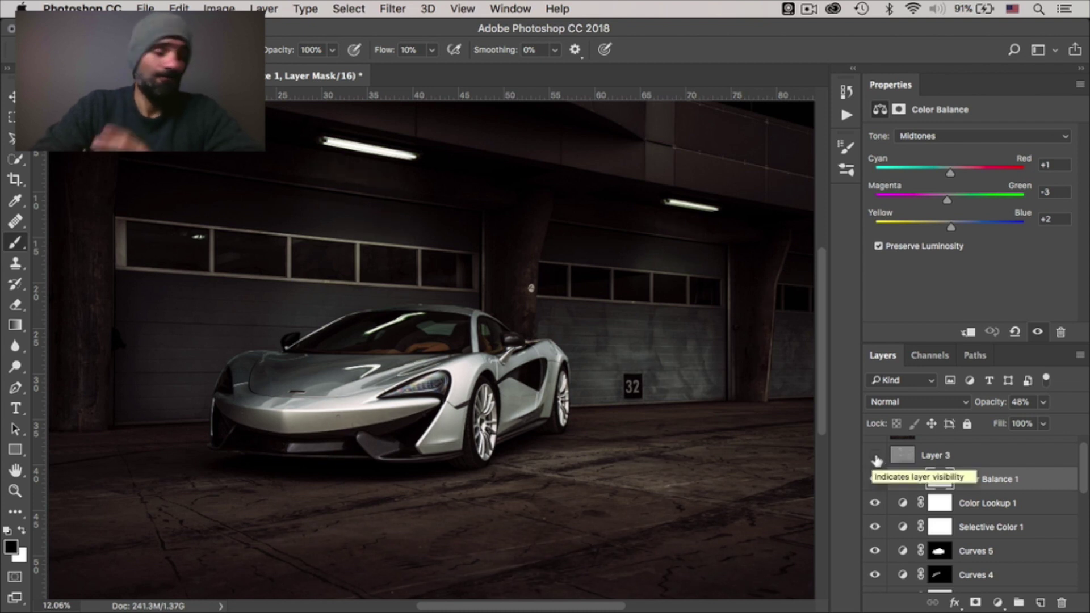
click(875, 455)
click(902, 455)
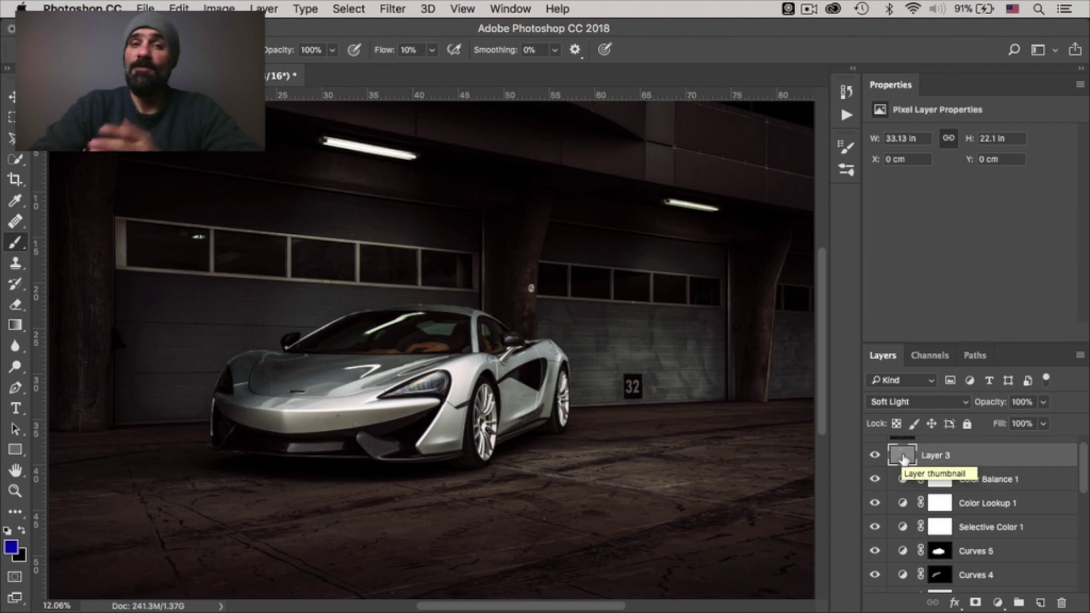